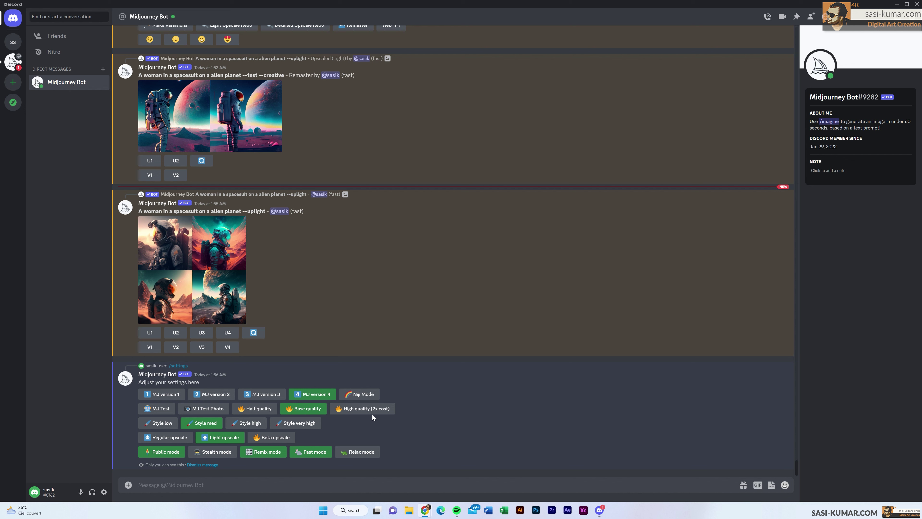
pyautogui.click(259, 409)
pyautogui.click(203, 425)
# Switch to Chrome, sign in to the Midjourney website and open the Community Feed in a maximized window.
pyautogui.moveTo(425, 510)
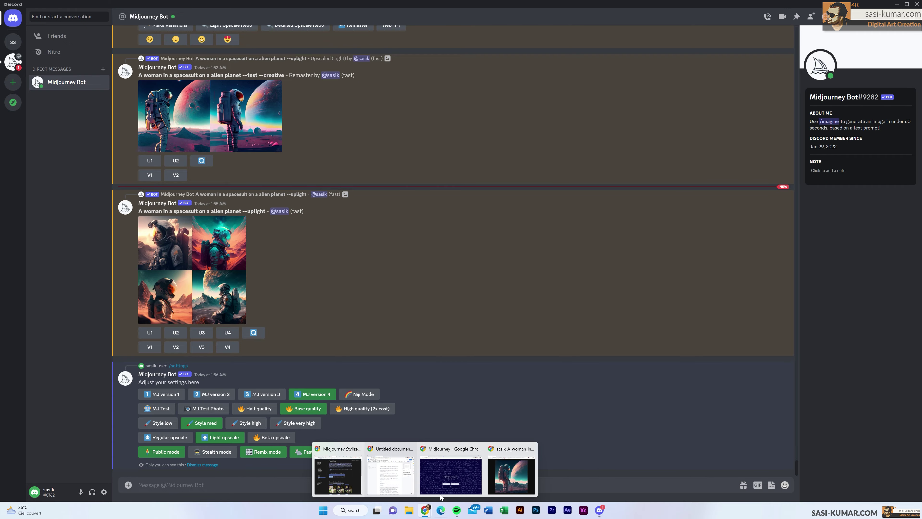
pyautogui.click(472, 466)
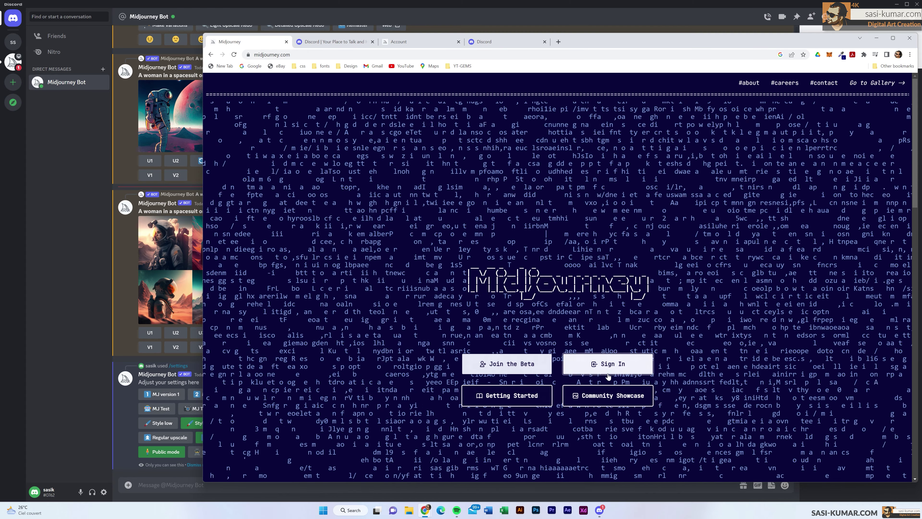
pyautogui.click(624, 368)
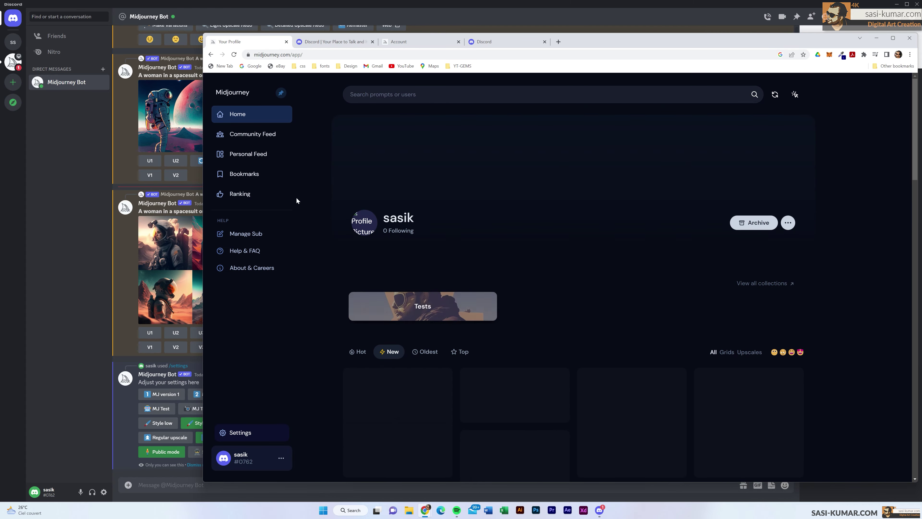
pyautogui.scroll(-2, 450, 232)
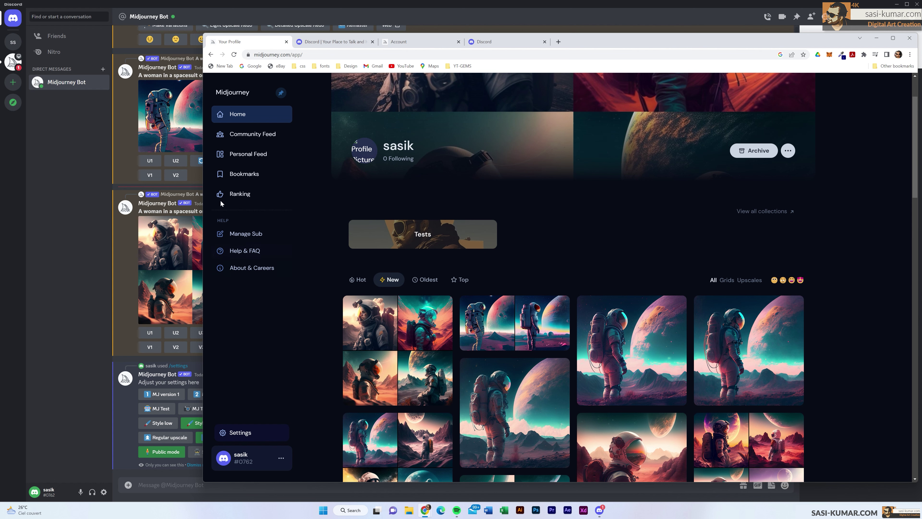
pyautogui.click(259, 139)
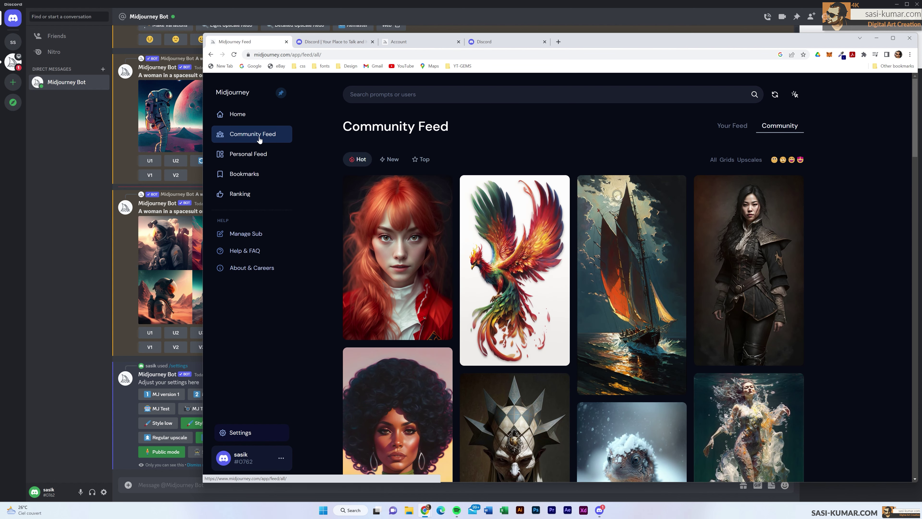
pyautogui.doubleClick(702, 39)
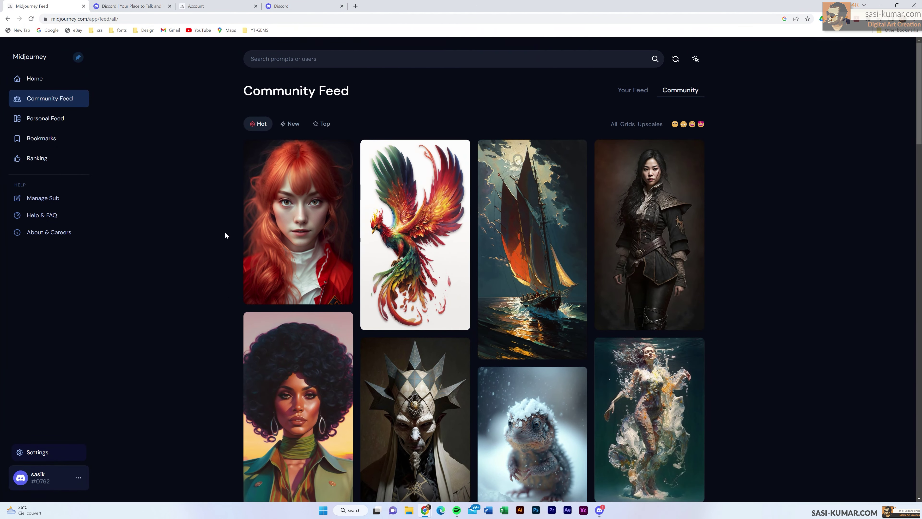
# Open the red-haired post-apocalyptic heroine image in the Community Feed, highlight its full prompt for reading, and close the image.
pyautogui.scroll(-5, 368, 316)
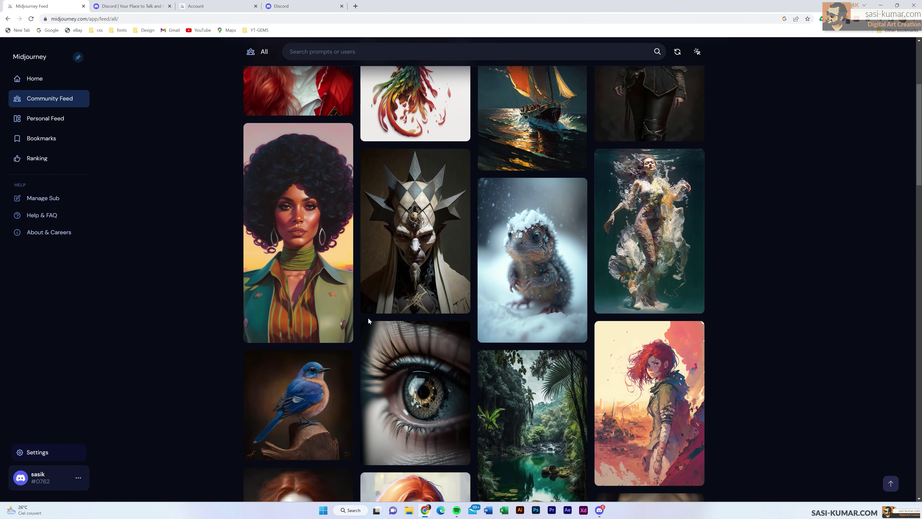
pyautogui.scroll(-8, 369, 317)
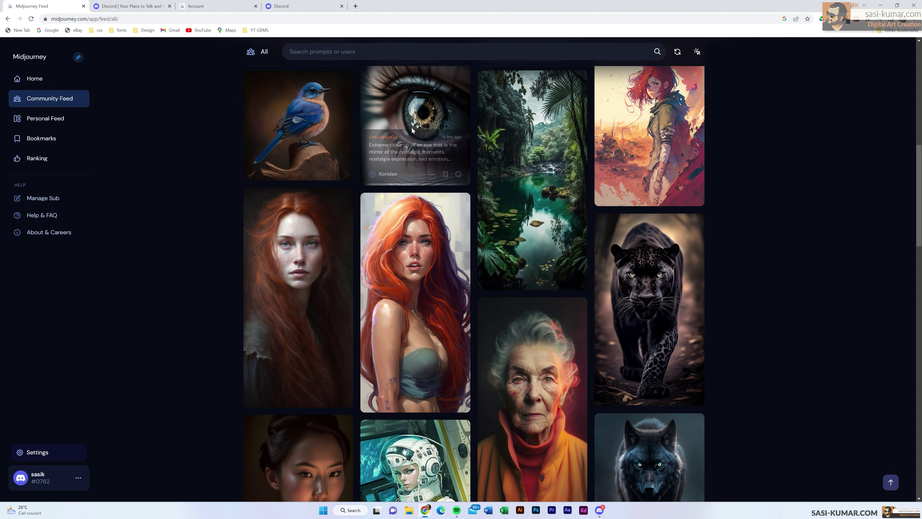
pyautogui.click(689, 123)
pyautogui.scroll(-3, 474, 330)
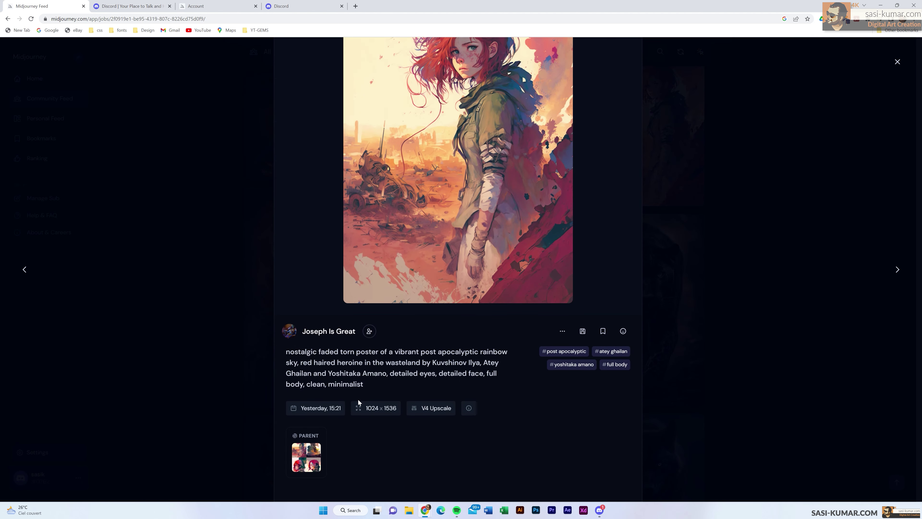
pyautogui.moveTo(367, 386); pyautogui.dragTo(286, 356)
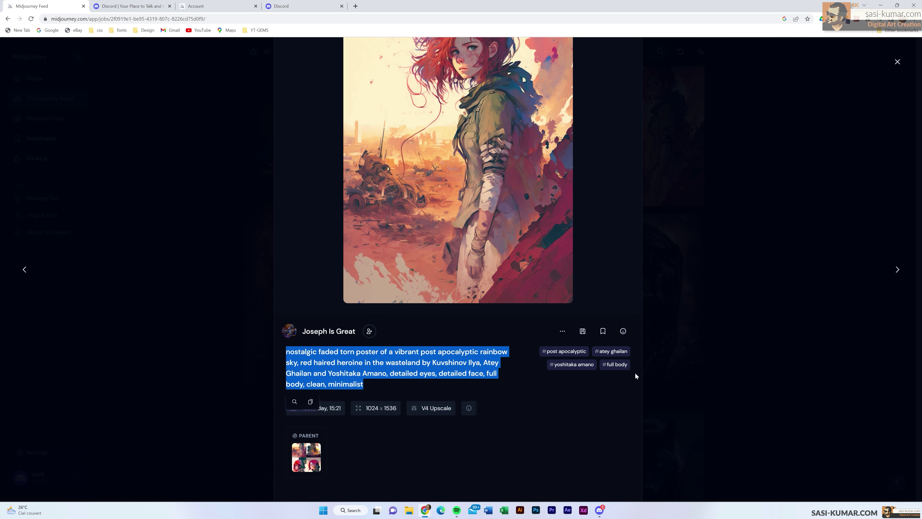
pyautogui.click(838, 333)
# View the white-suited astronaut image and the golden baby Buddha image with its prompt, closing each one.
pyautogui.scroll(-5, 439, 358)
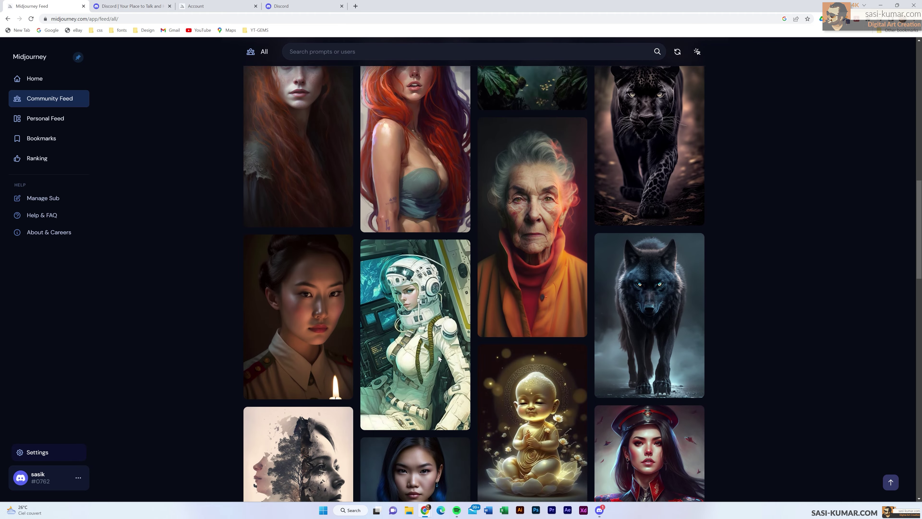
pyautogui.click(406, 272)
pyautogui.click(781, 250)
pyautogui.scroll(-2, 530, 320)
pyautogui.click(530, 323)
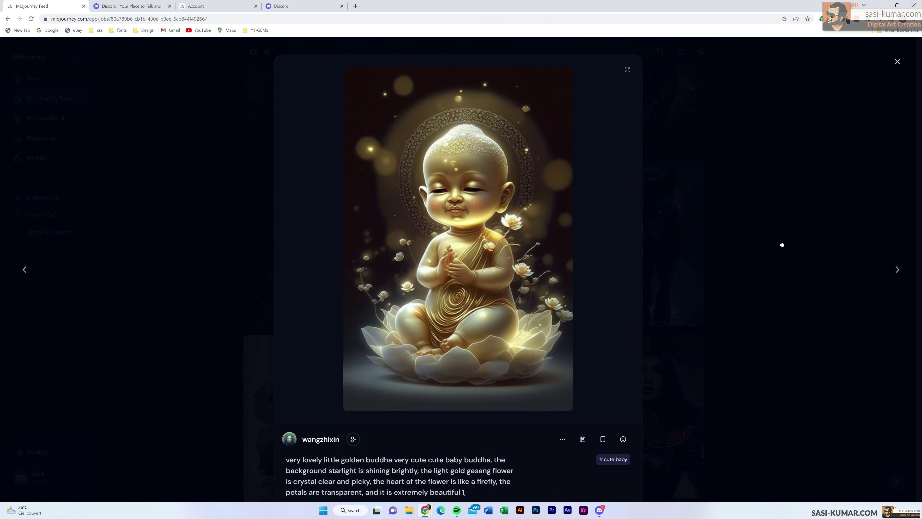
pyautogui.scroll(-1, 782, 245)
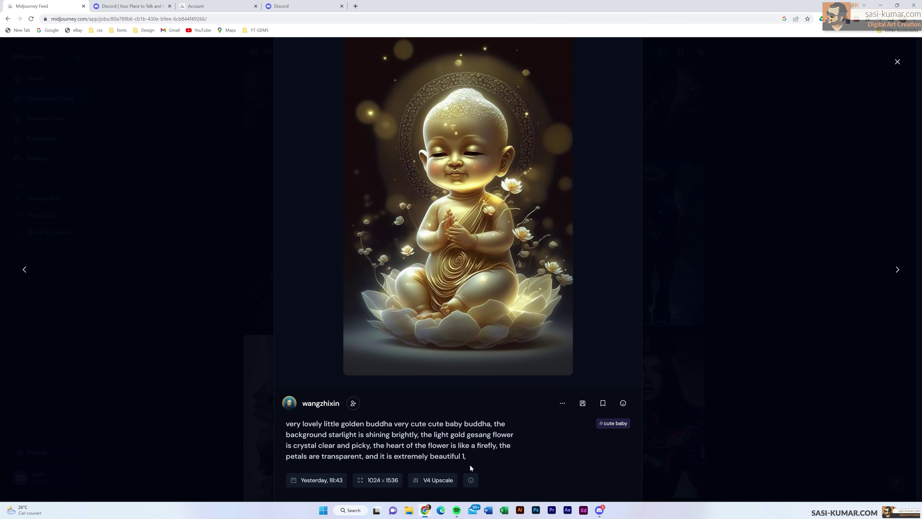
pyautogui.click(727, 241)
# Open the Yoda image in the purple and orange suit further down the feed and copy its full prompt.
pyautogui.scroll(-10, 462, 350)
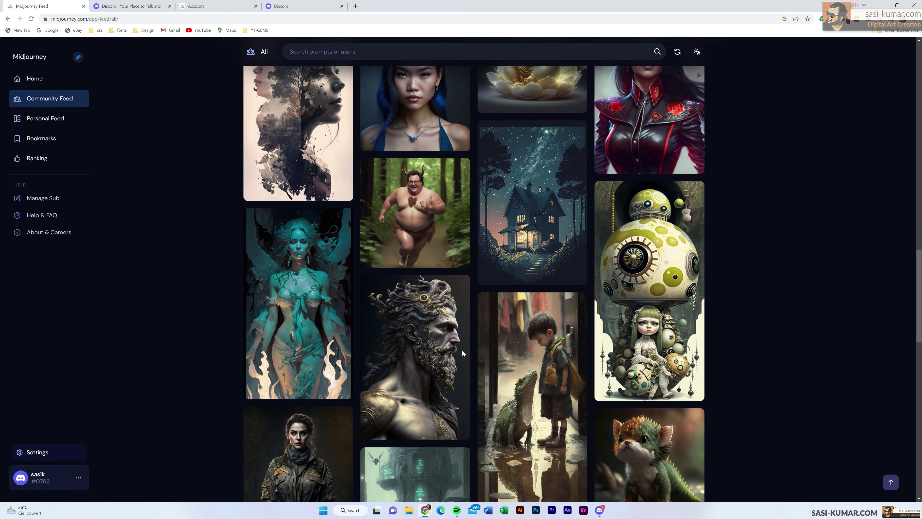
pyautogui.scroll(-8, 462, 350)
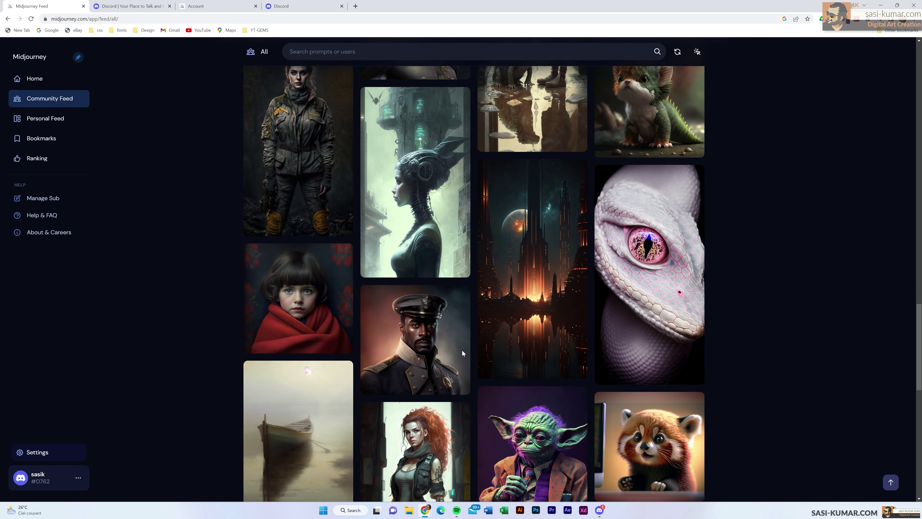
pyautogui.scroll(-3, 470, 398)
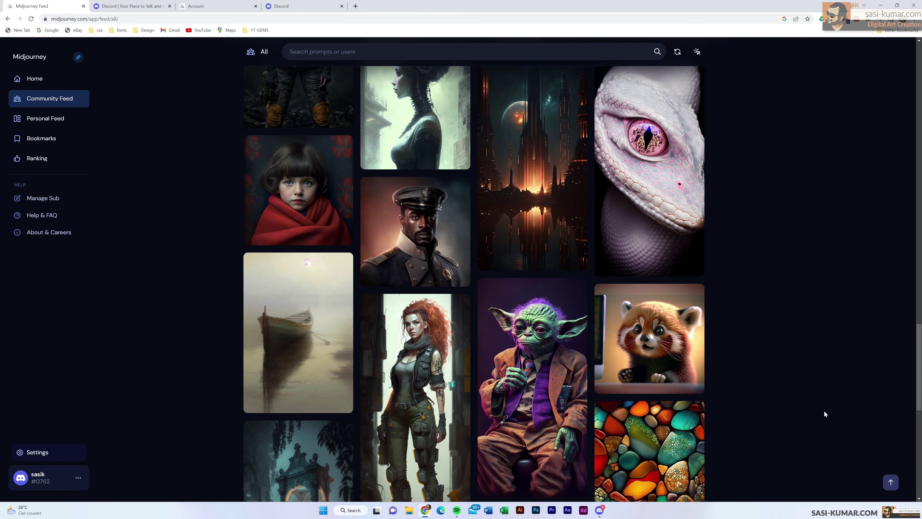
pyautogui.scroll(-3, 517, 318)
pyautogui.click(517, 318)
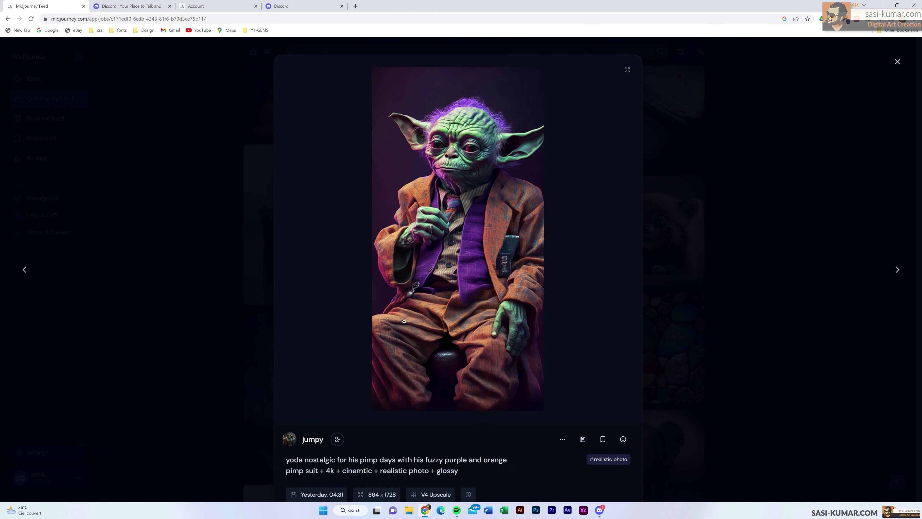
pyautogui.scroll(-2, 523, 227)
pyautogui.moveTo(460, 398); pyautogui.dragTo(286, 388)
pyautogui.hotkey('ctrl', 'c')
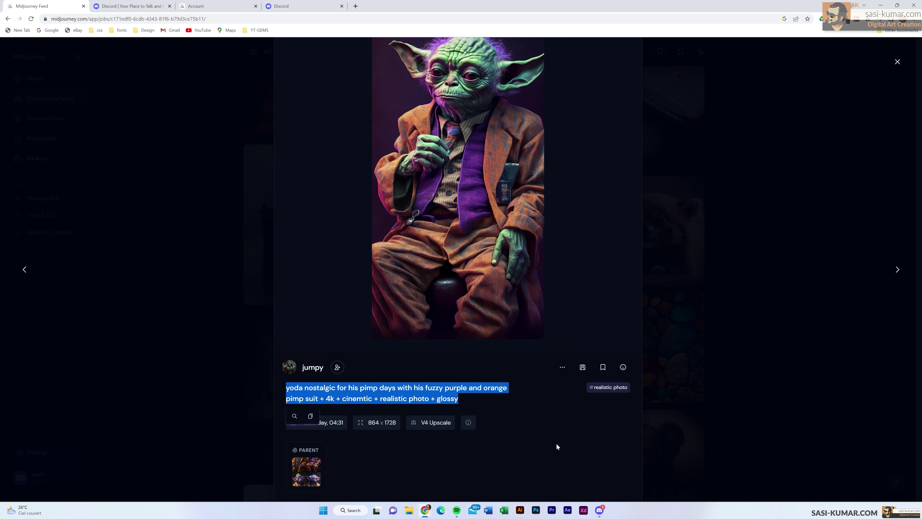
# Switch to Discord and start an /imagine command for the Midjourney Bot with the copied Yoda prompt.
pyautogui.click(600, 510)
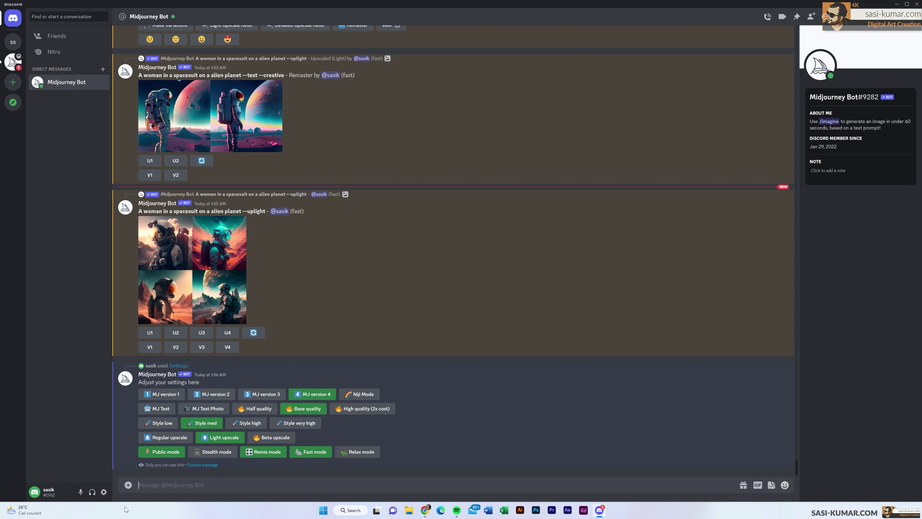
pyautogui.write('/')
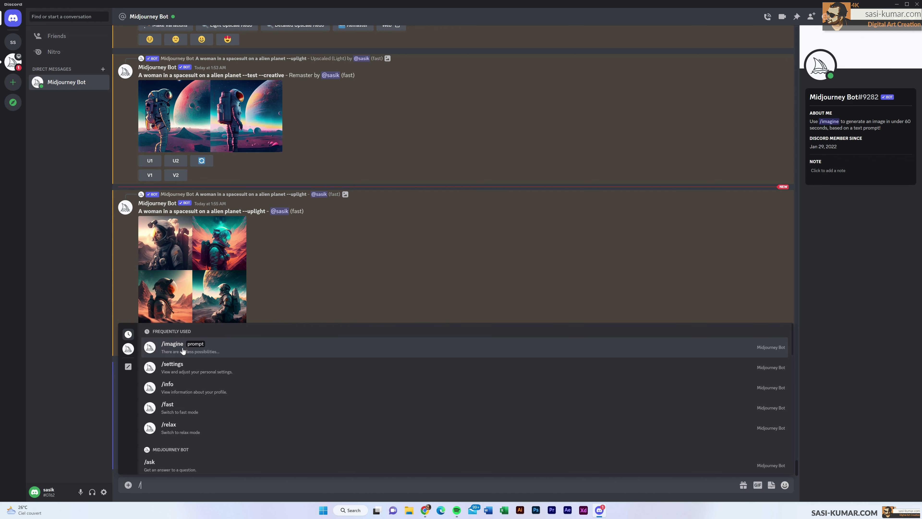
pyautogui.click(183, 350)
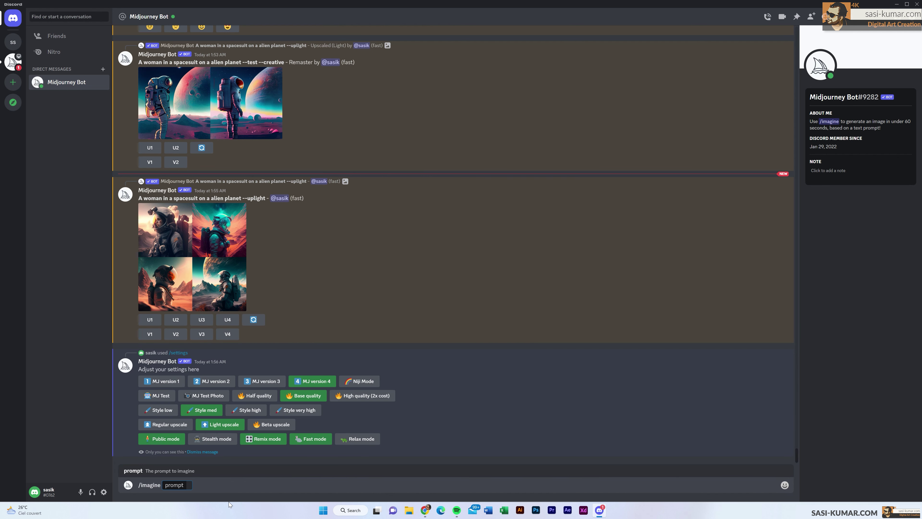
pyautogui.hotkey('ctrl', 'v')
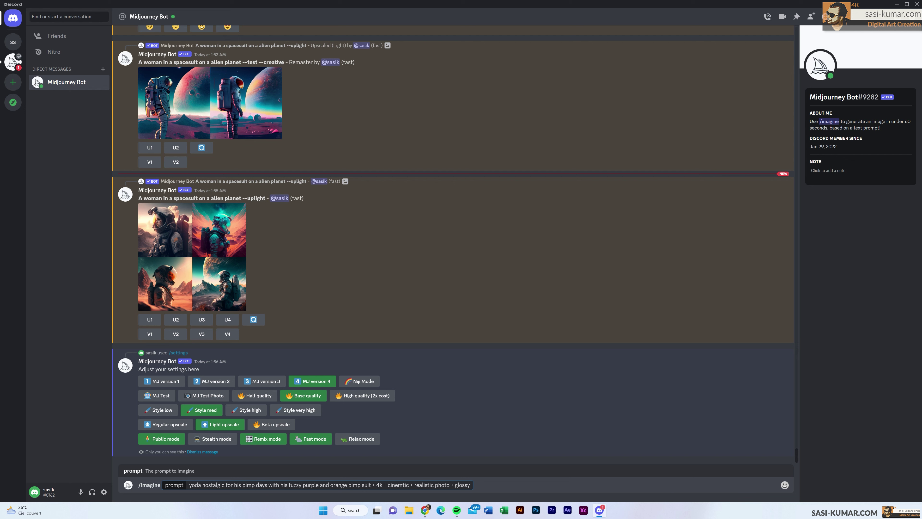
# Replace "yoda" with "Darth vader" in the prompt and submit it to generate the images.
pyautogui.doubleClick(196, 485)
pyautogui.write('Dart')
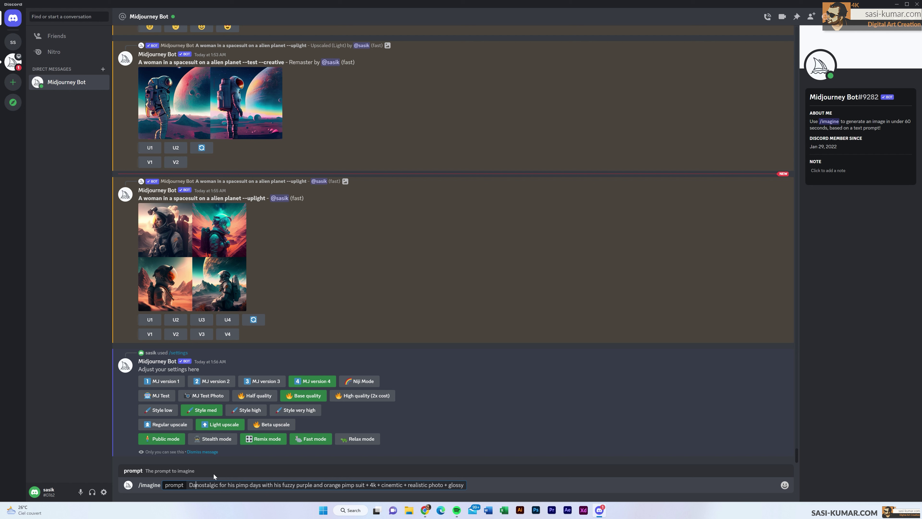
pyautogui.write('h veda')
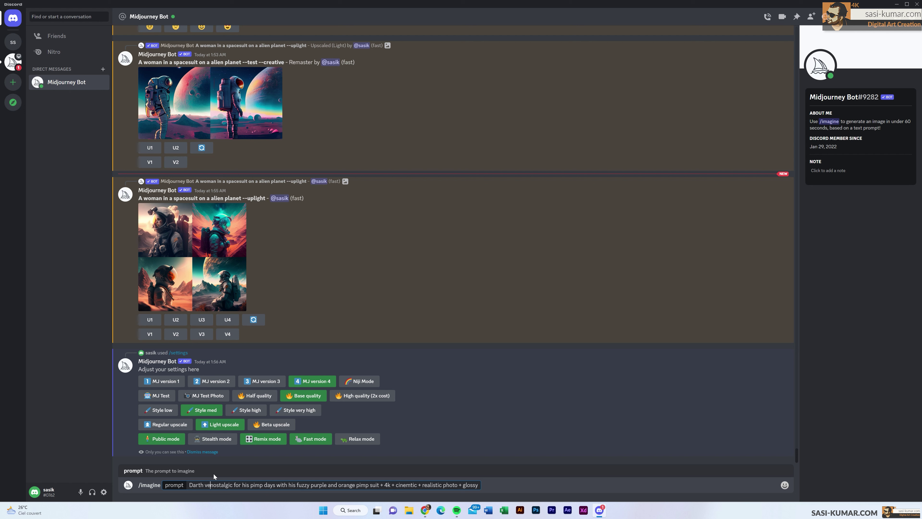
pyautogui.press('BackSpace')
pyautogui.write('er')
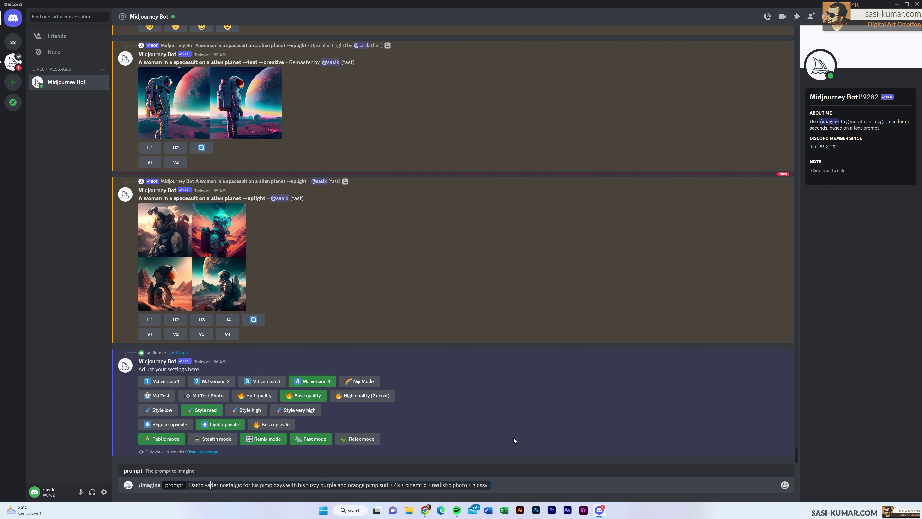
pyautogui.press('Return')
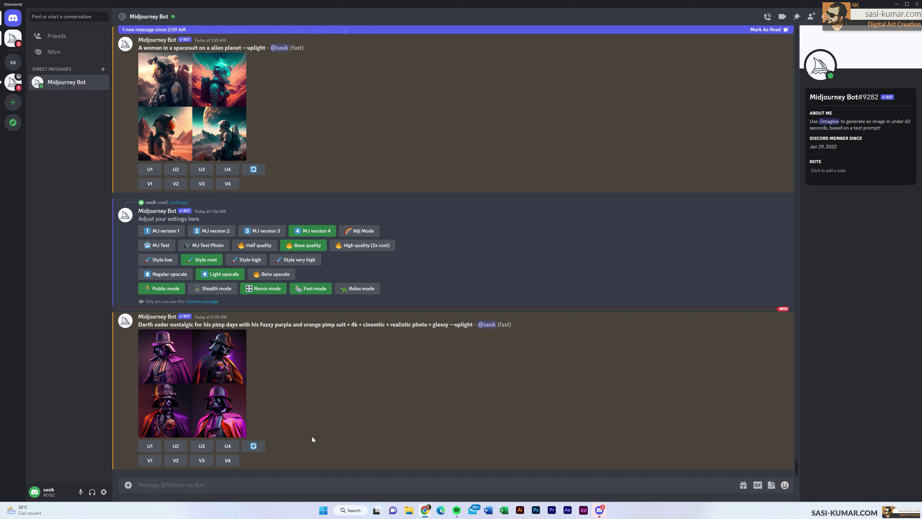
# Enlarge the generated Darth Vader image grid to examine the four variants, and close the preview.
pyautogui.click(187, 368)
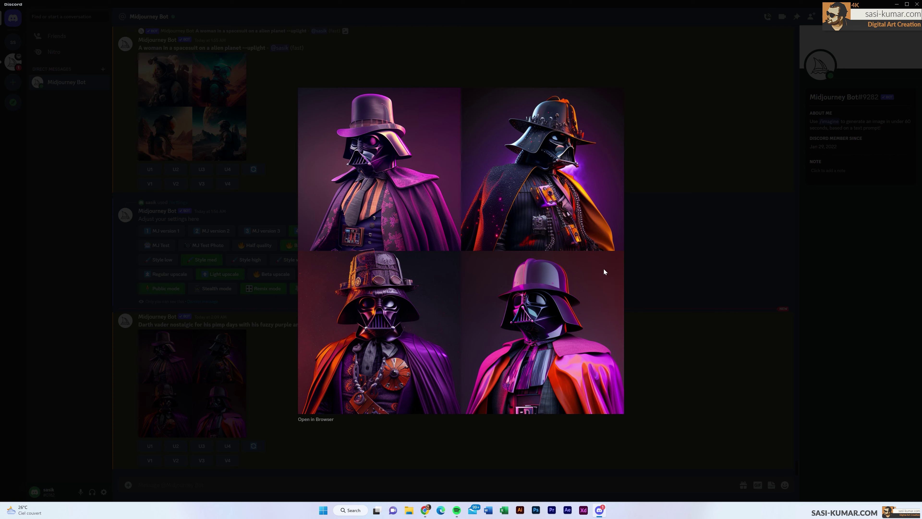
pyautogui.click(479, 440)
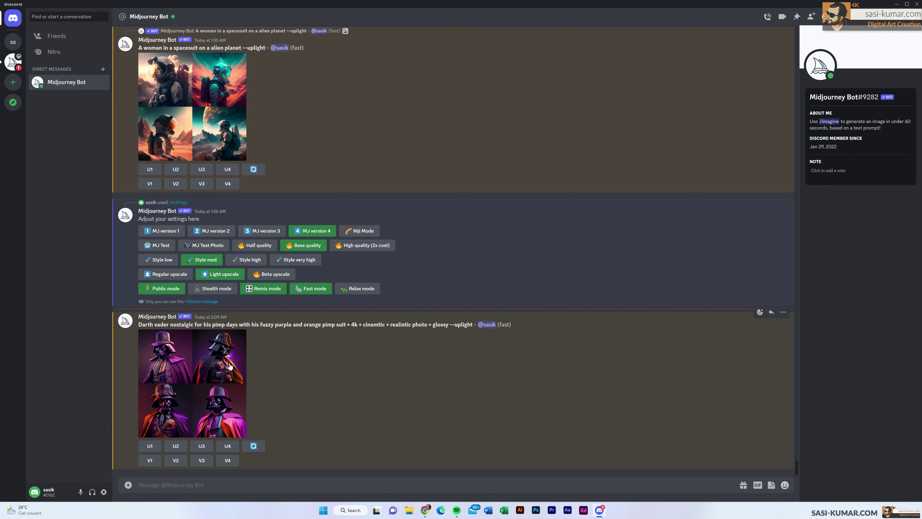
# Return to the Community Feed in Chrome, close the Yoda image, and browse the other community images.
pyautogui.moveTo(425, 510)
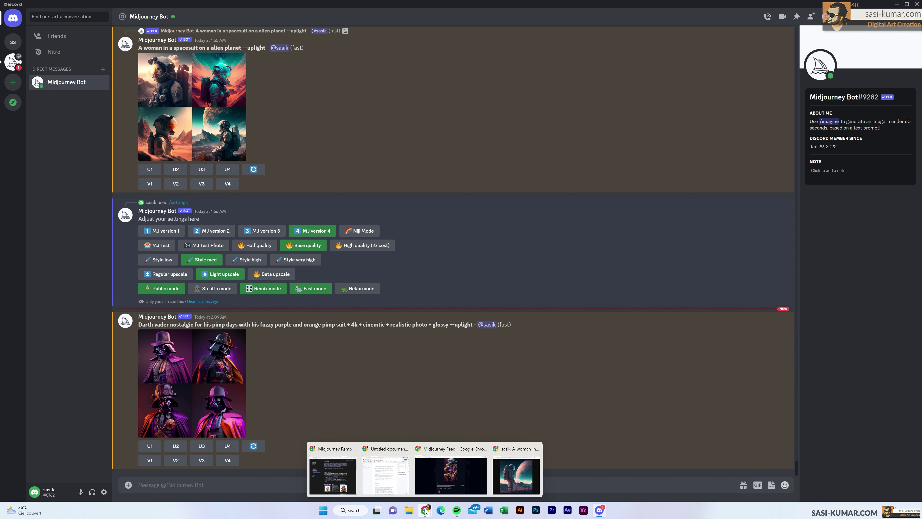
pyautogui.click(454, 482)
pyautogui.click(709, 208)
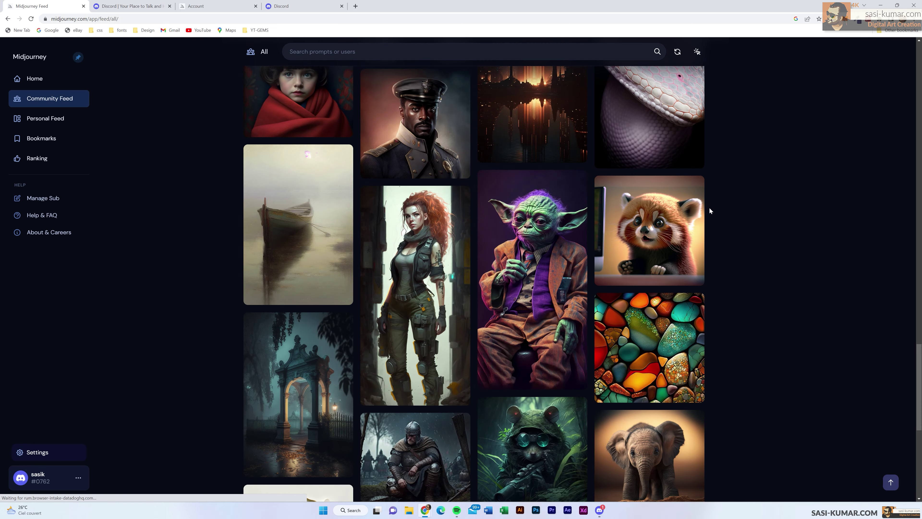
pyautogui.scroll(-6, 552, 238)
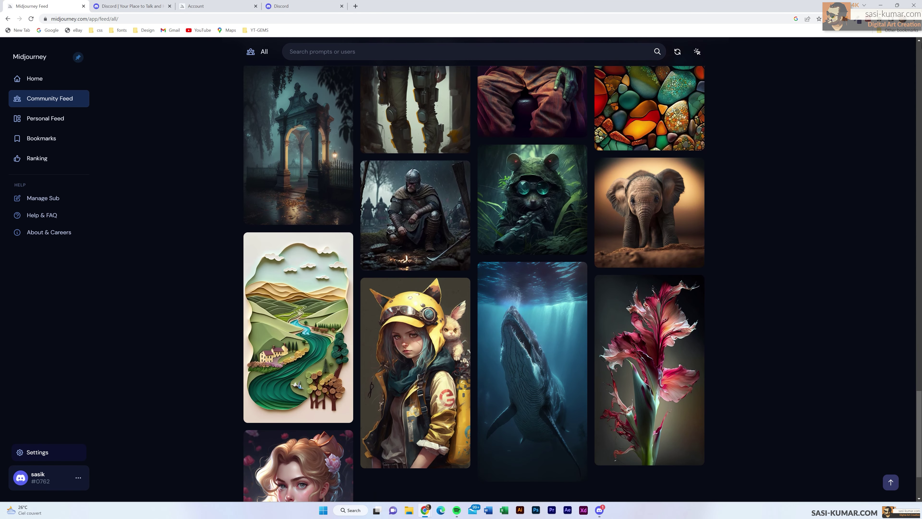
pyautogui.click(880, 5)
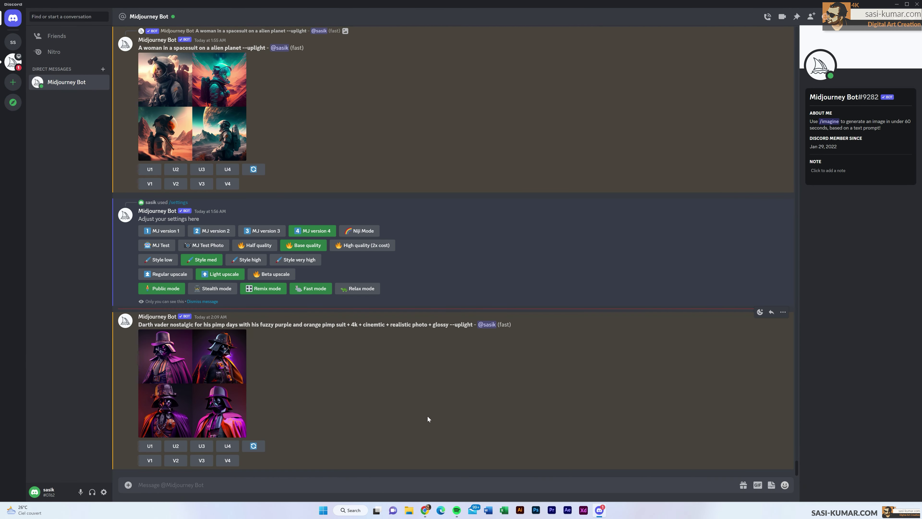
pyautogui.moveTo(427, 510)
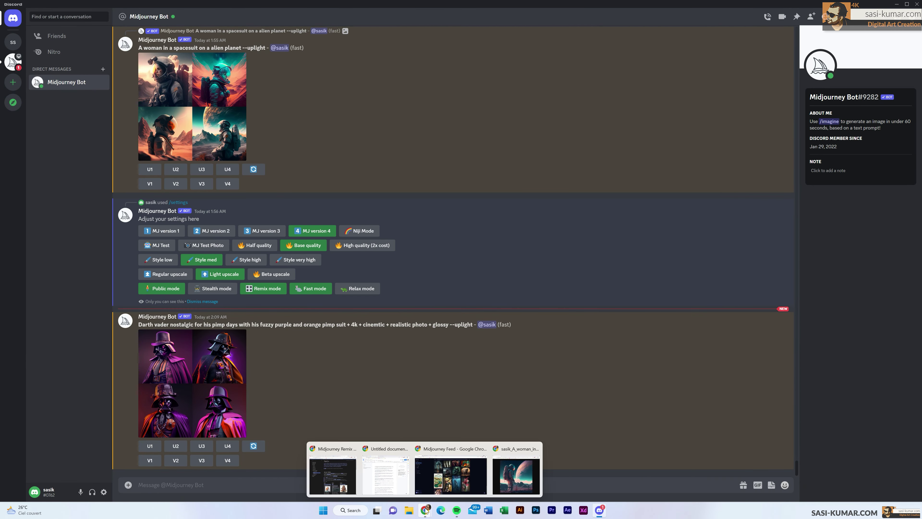
pyautogui.click(440, 469)
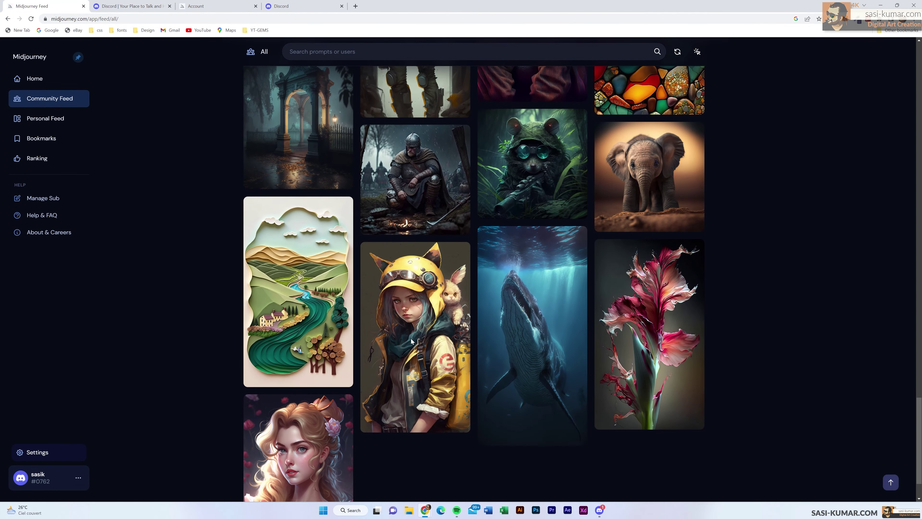
pyautogui.scroll(10, 403, 343)
pyautogui.scroll(15, 403, 343)
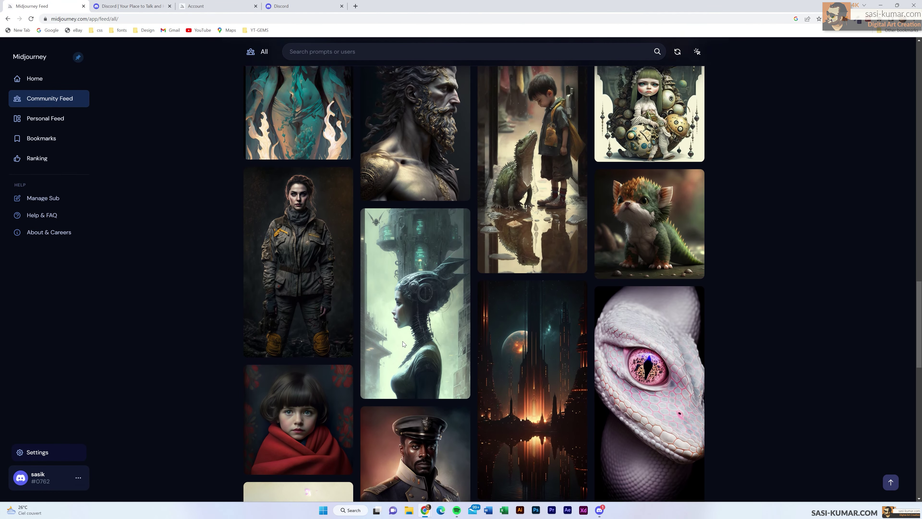
# Open the extreme close-up eye image in the Community Feed and read its full prompt.
pyautogui.scroll(6, 401, 347)
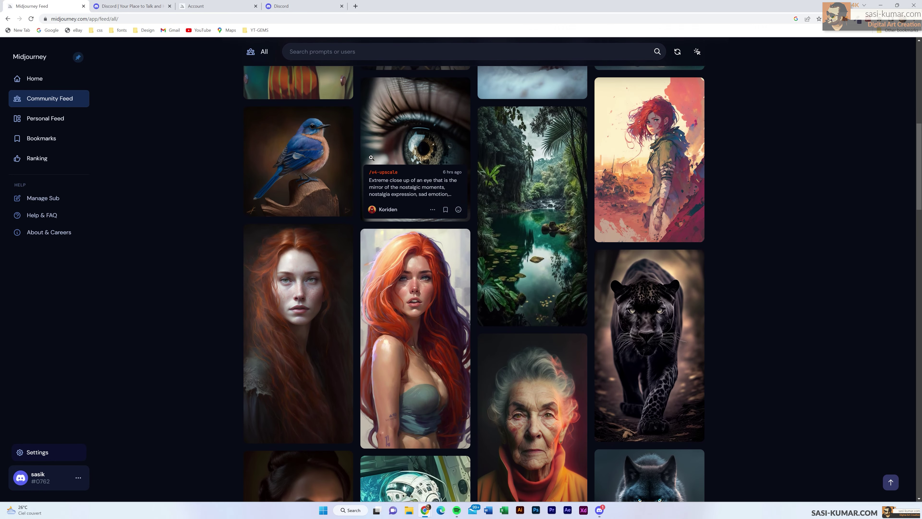
pyautogui.click(400, 182)
pyautogui.scroll(-1, 405, 480)
pyautogui.scroll(-2, 406, 477)
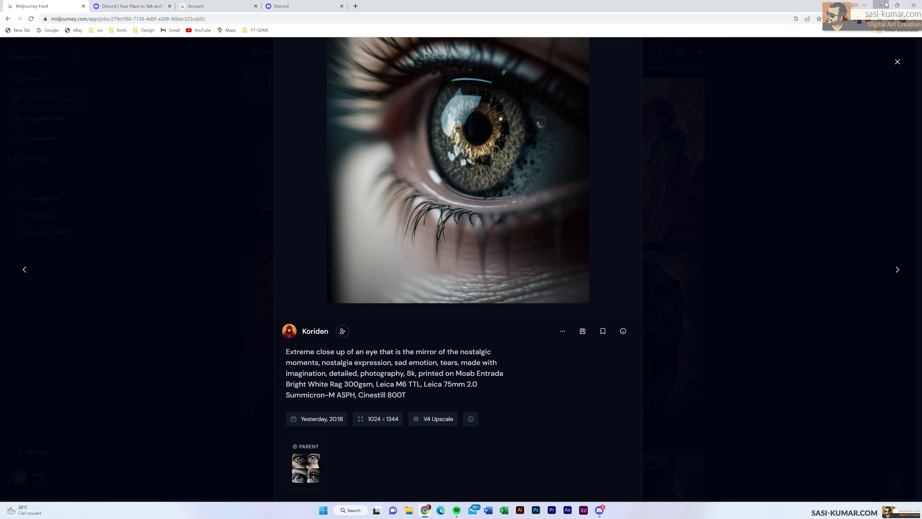
# Switch to Discord and run the /settings command in the Midjourney server's newbies-21 channel, looking for its output among the newest messages.
pyautogui.click(897, 5)
pyautogui.click(886, 4)
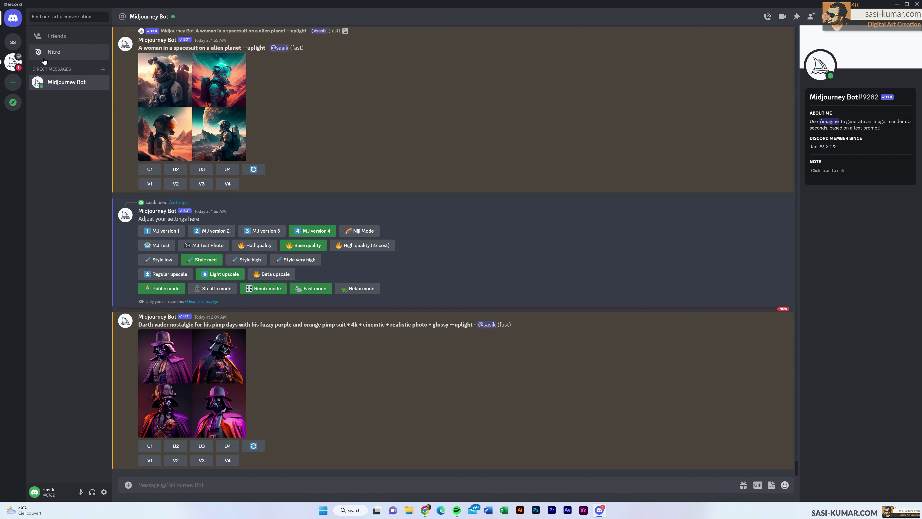
pyautogui.click(11, 61)
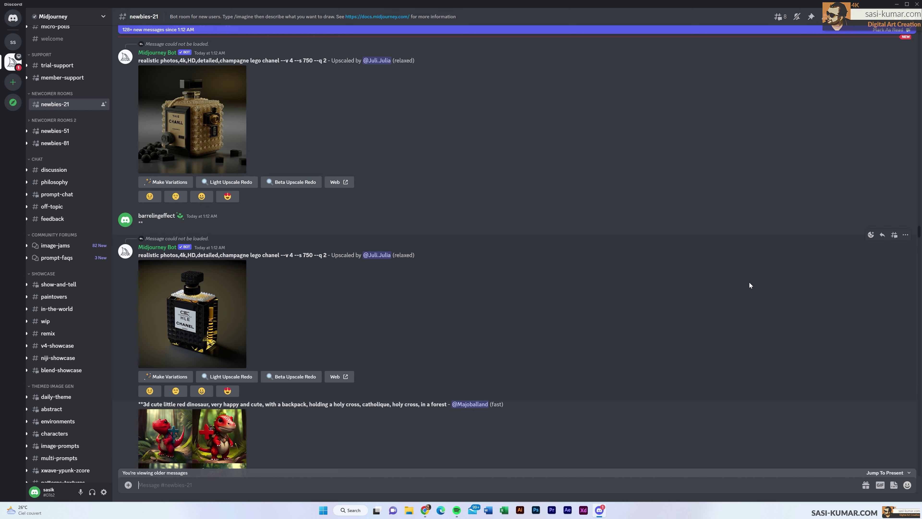
pyautogui.write('/')
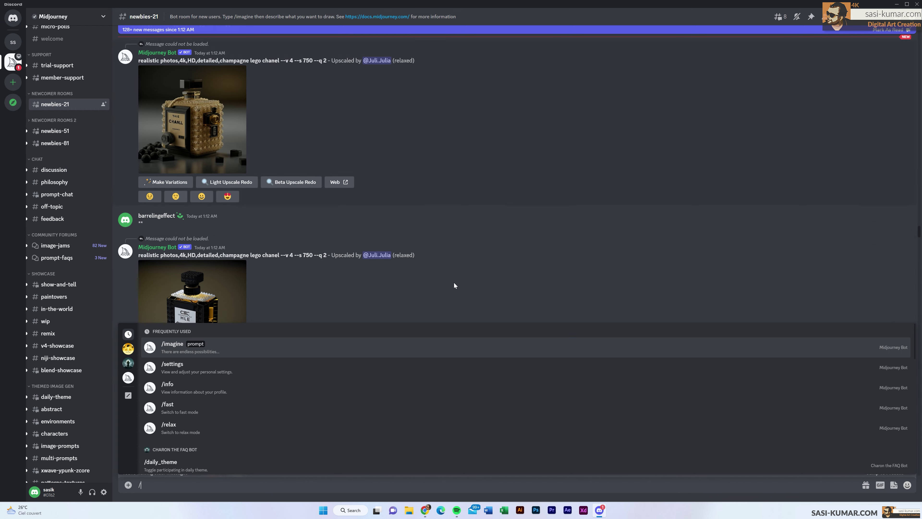
pyautogui.click(238, 371)
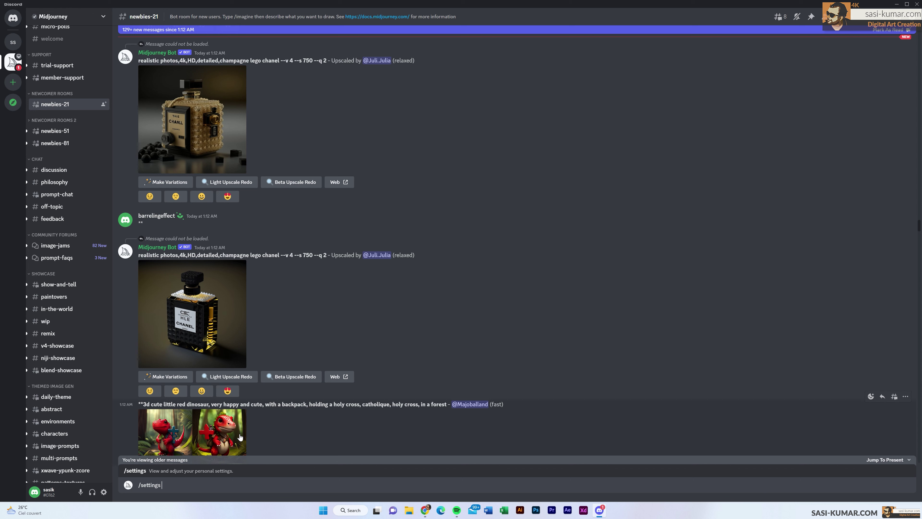
pyautogui.press('Return')
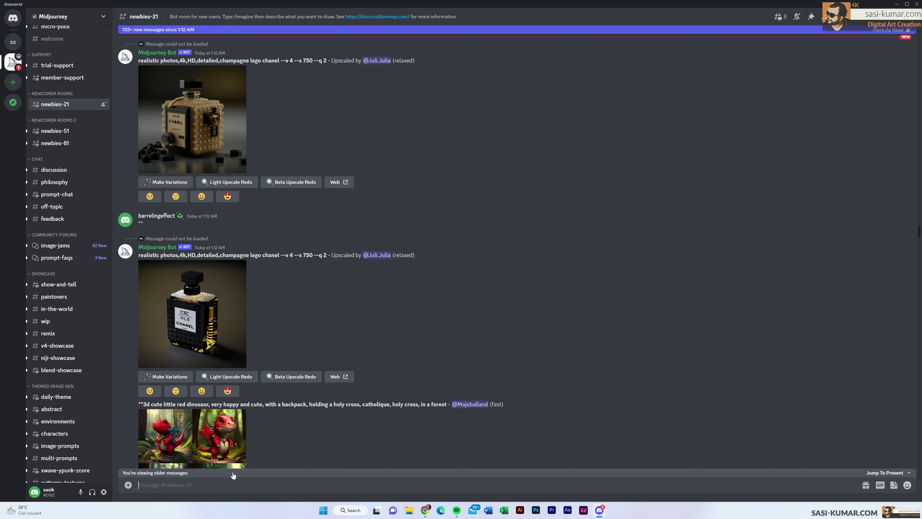
pyautogui.click(898, 474)
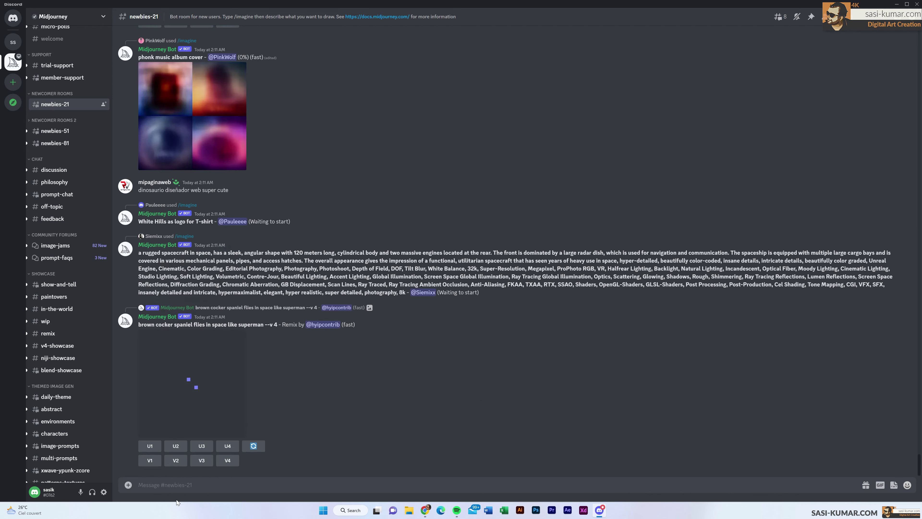
pyautogui.scroll(1, 420, 401)
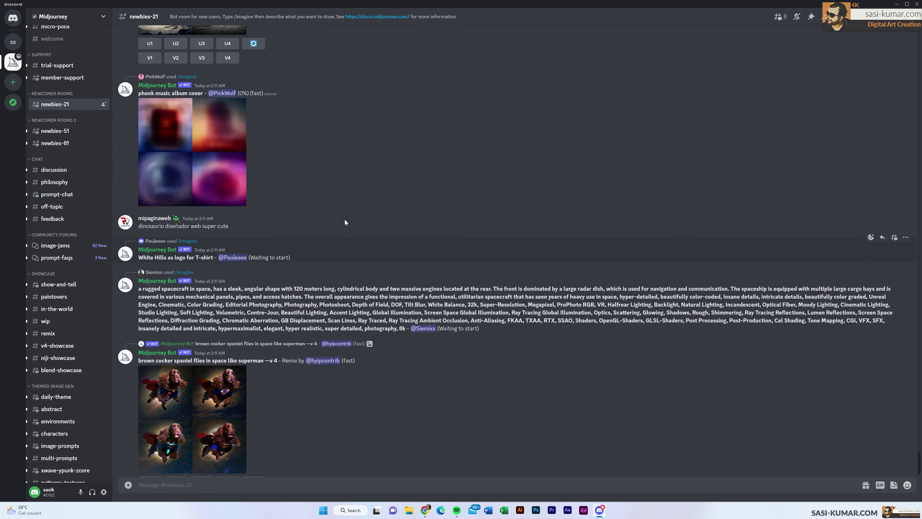
# Open the newbies-51 channel at its newest messages and run /settings to bring up the Midjourney Bot settings.
pyautogui.click(56, 132)
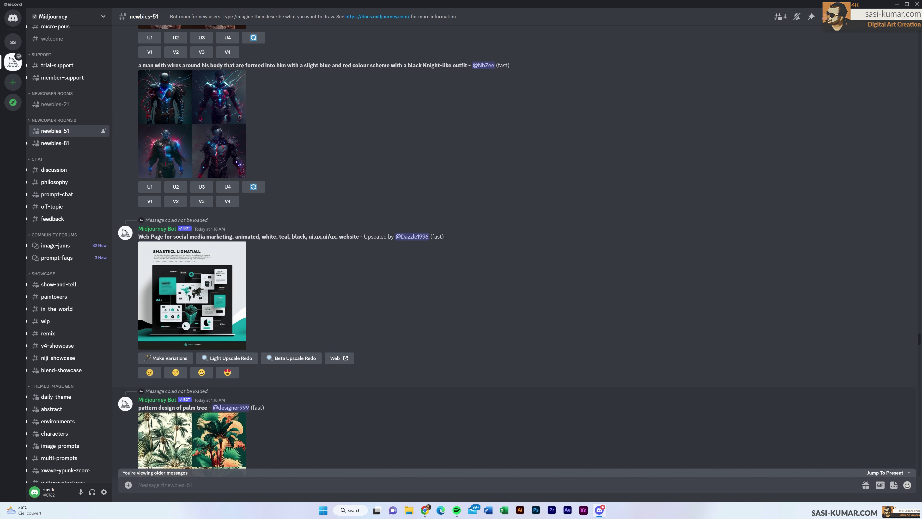
pyautogui.click(886, 473)
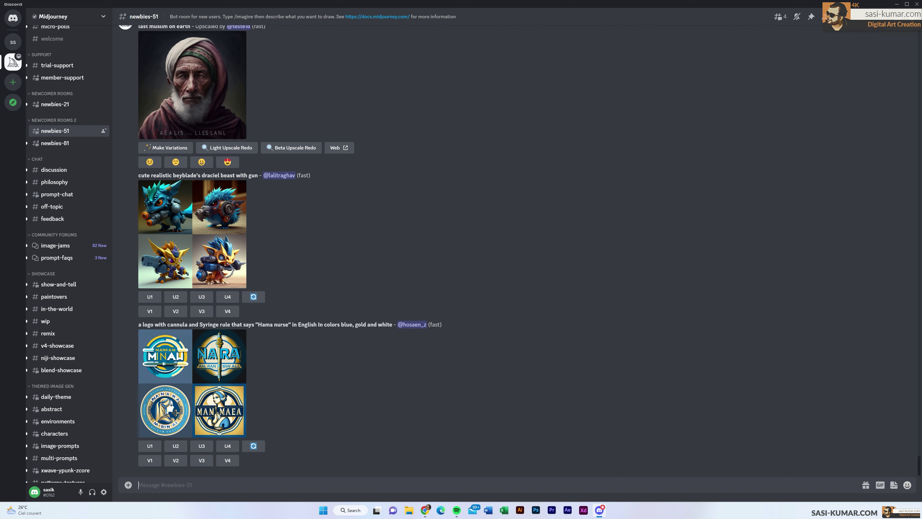
pyautogui.write('/')
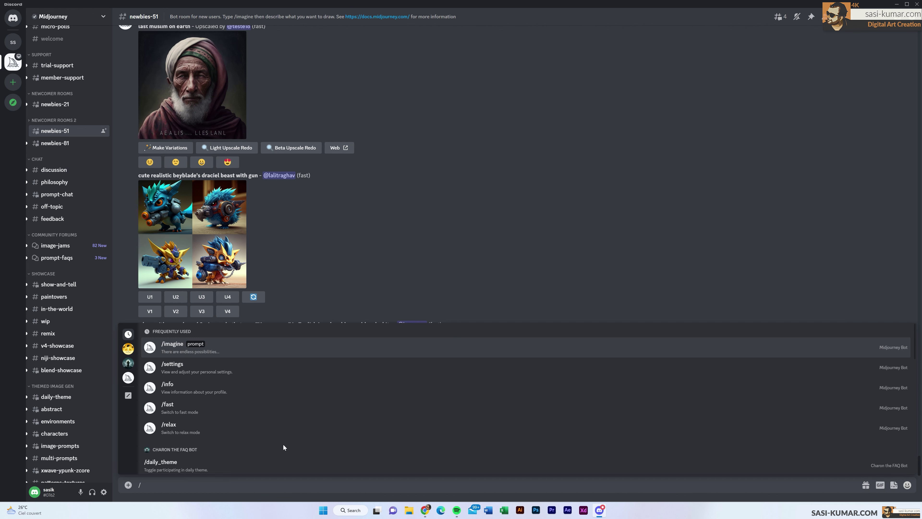
pyautogui.click(194, 367)
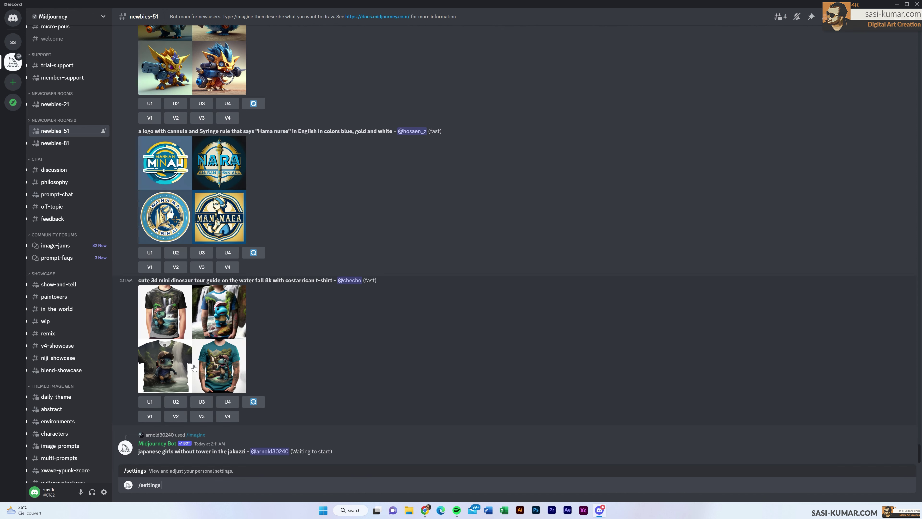
pyautogui.press('Return')
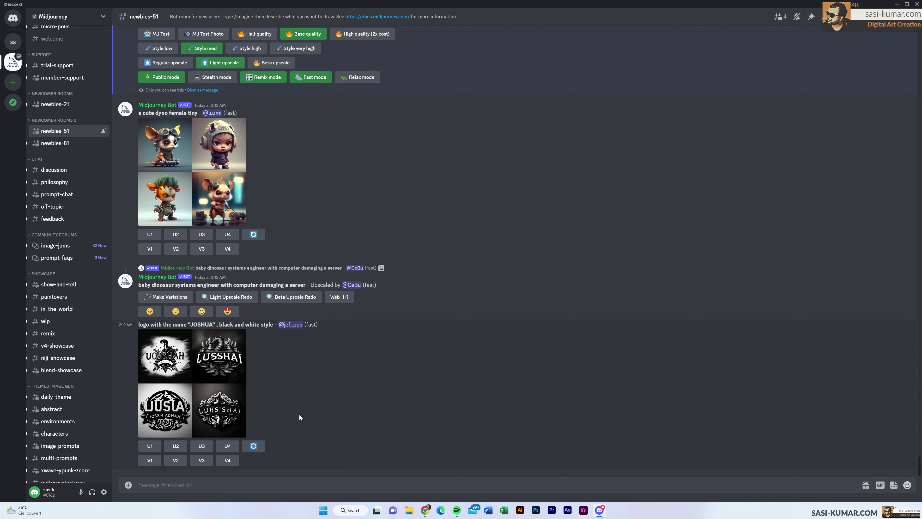
pyautogui.scroll(2, 503, 150)
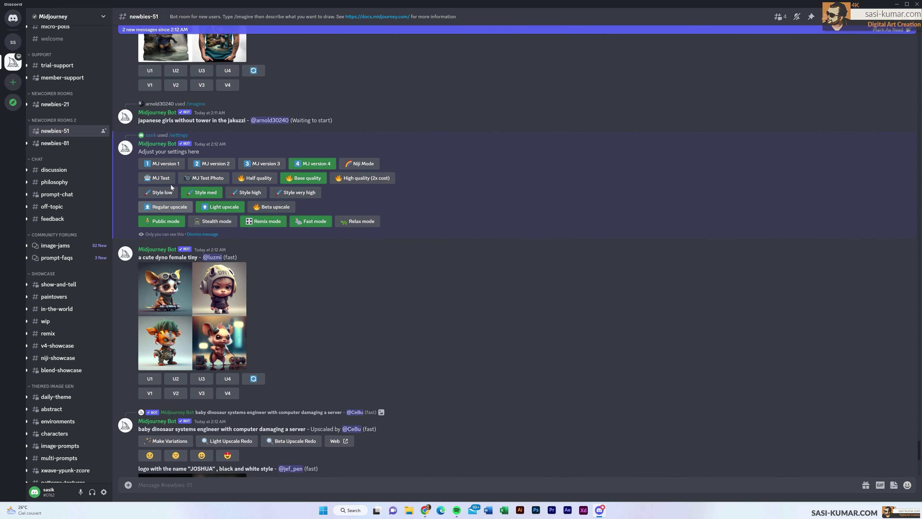
# Go through the model version, upscale, stealth and Remix mode options in the bot's settings message.
pyautogui.click(158, 165)
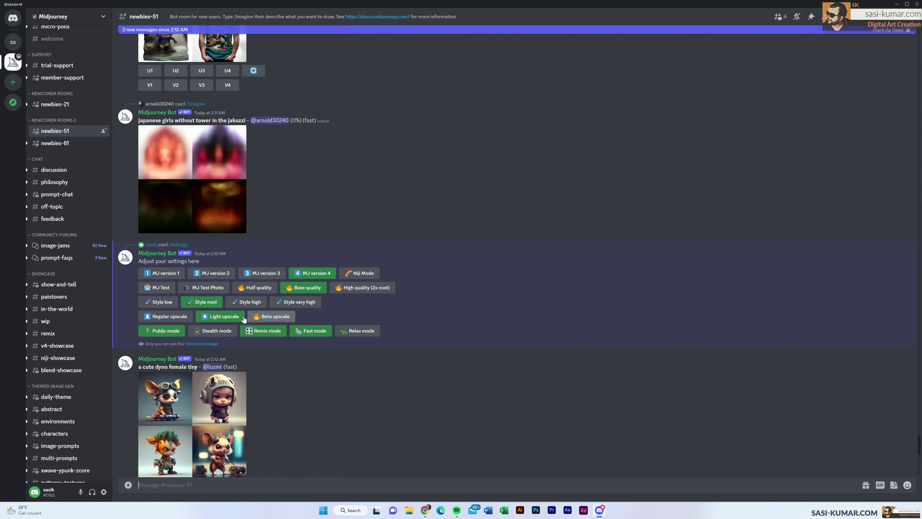
pyautogui.click(220, 333)
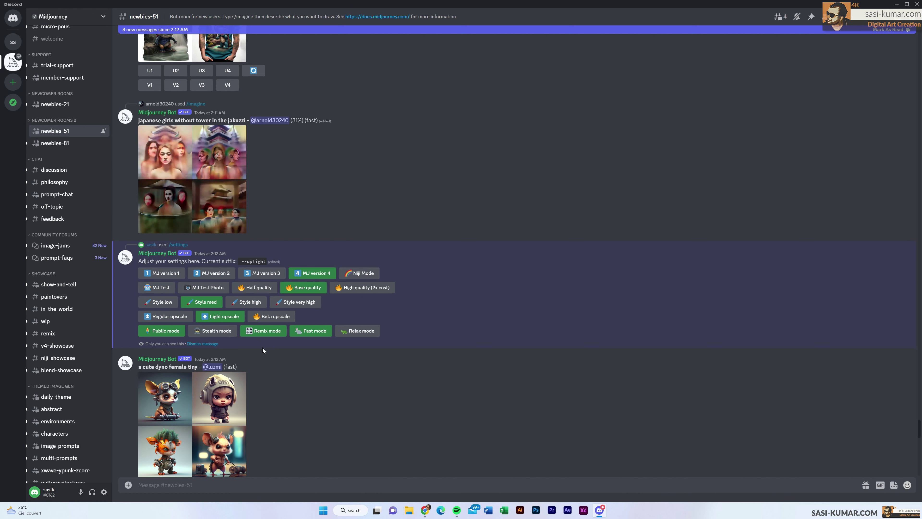
pyautogui.click(261, 331)
# Return to the Midjourney Bot direct messages and look through the earlier image grids and settings.
pyautogui.click(19, 21)
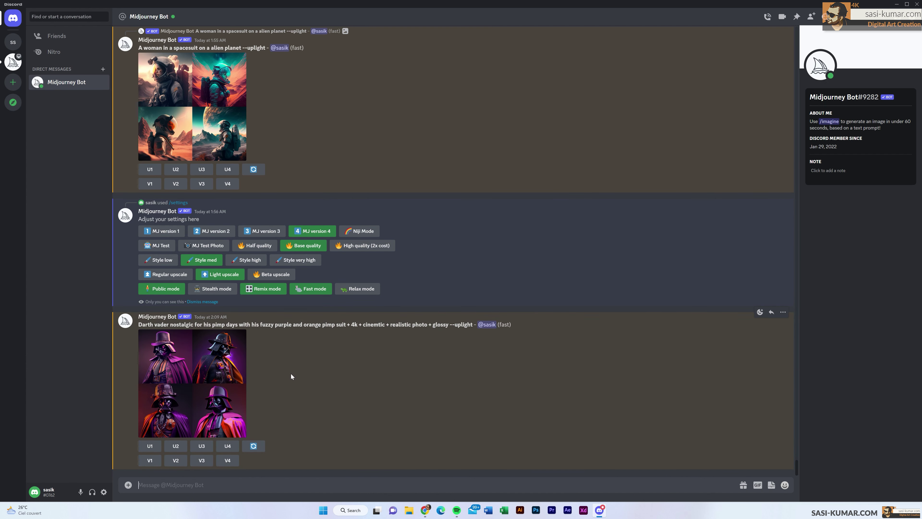
pyautogui.scroll(1, 287, 378)
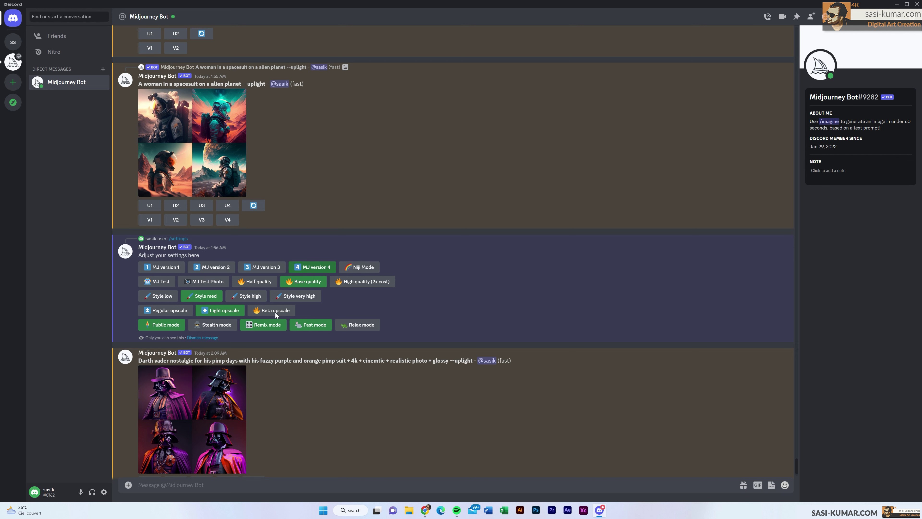
pyautogui.scroll(4, 239, 266)
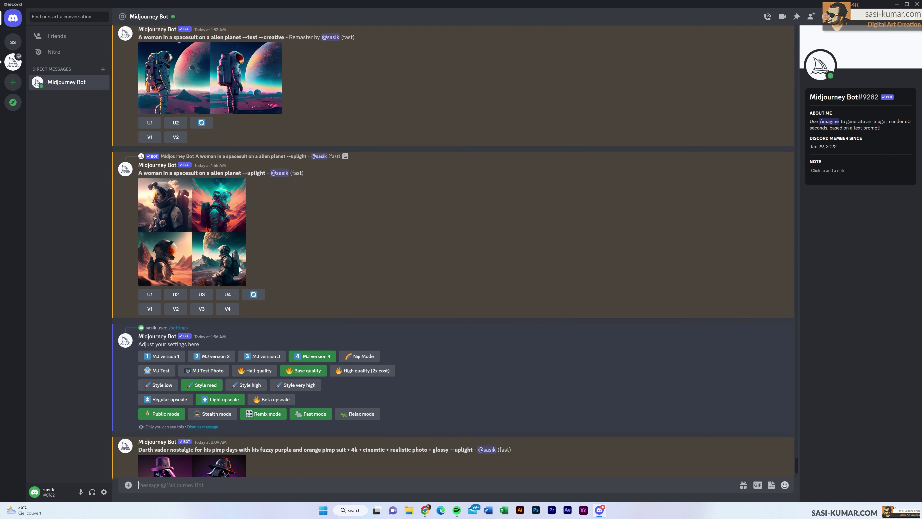
pyautogui.scroll(4, 211, 233)
pyautogui.scroll(-4, 210, 229)
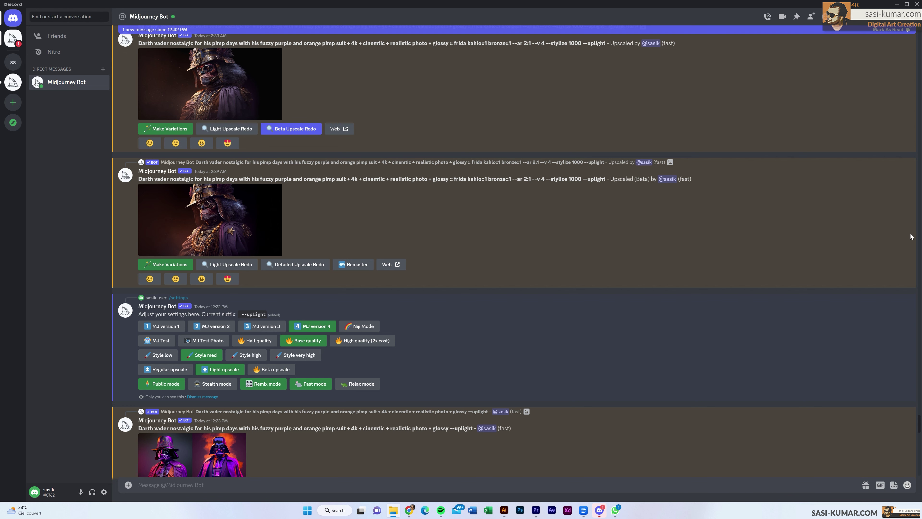
# Find the remixed Darth Vader grid, enlarge it to examine the four variants, and close the preview.
pyautogui.scroll(-8, 396, 347)
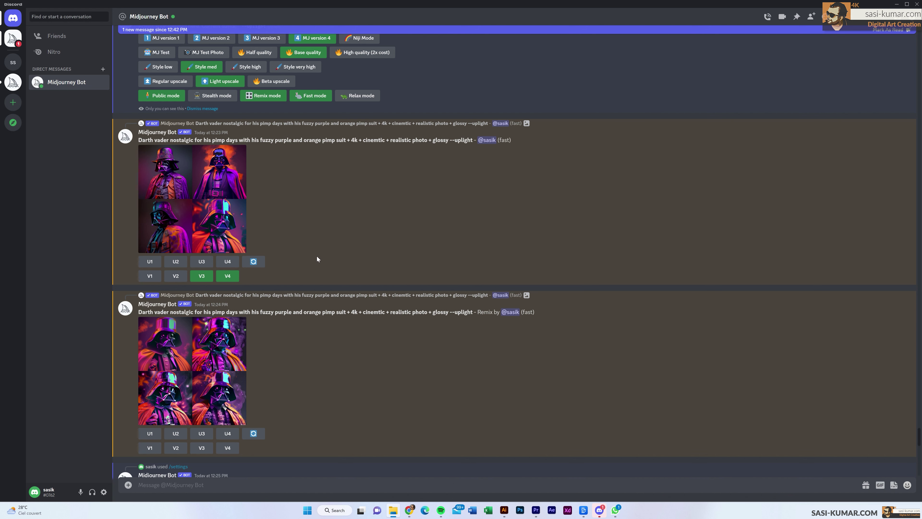
pyautogui.scroll(-5, 317, 256)
pyautogui.scroll(5, 317, 255)
pyautogui.click(175, 382)
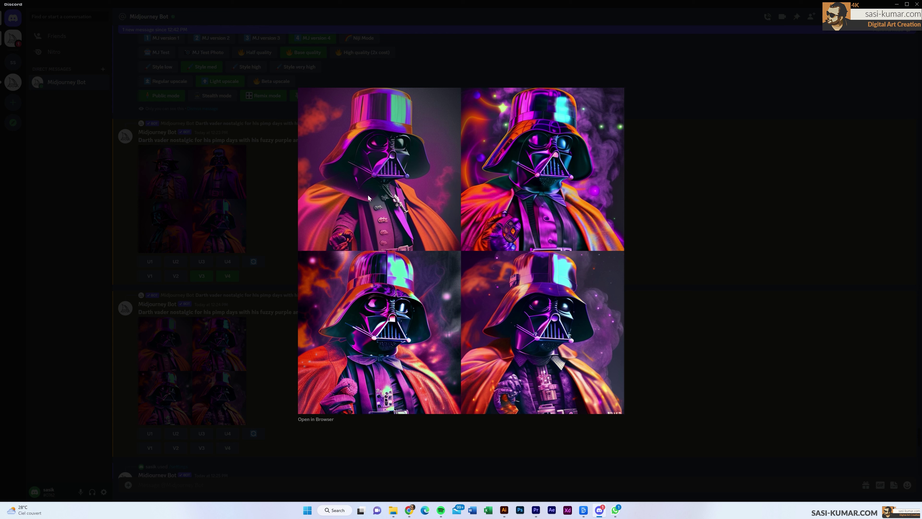
pyautogui.click(277, 355)
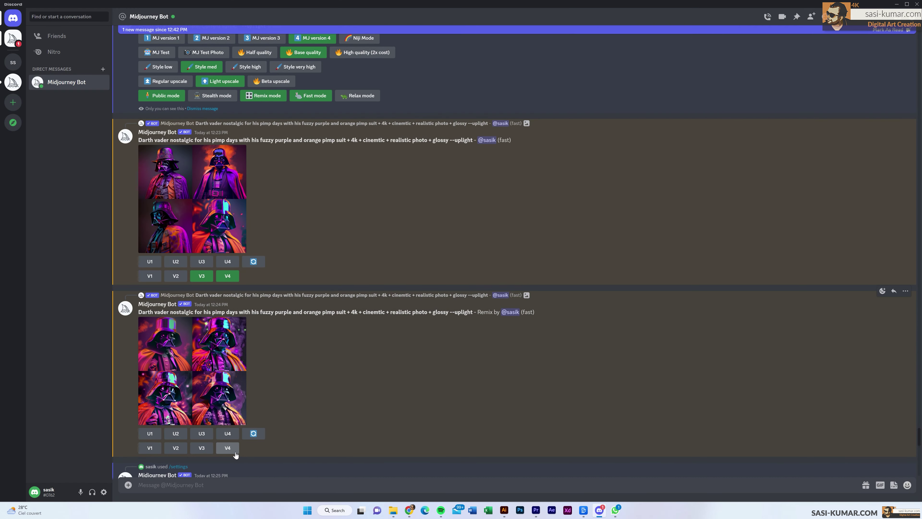
# Request variations of the grid's first image, adding ":: 8-bit" after "glossy" in the remix prompt, and submit it.
pyautogui.click(150, 448)
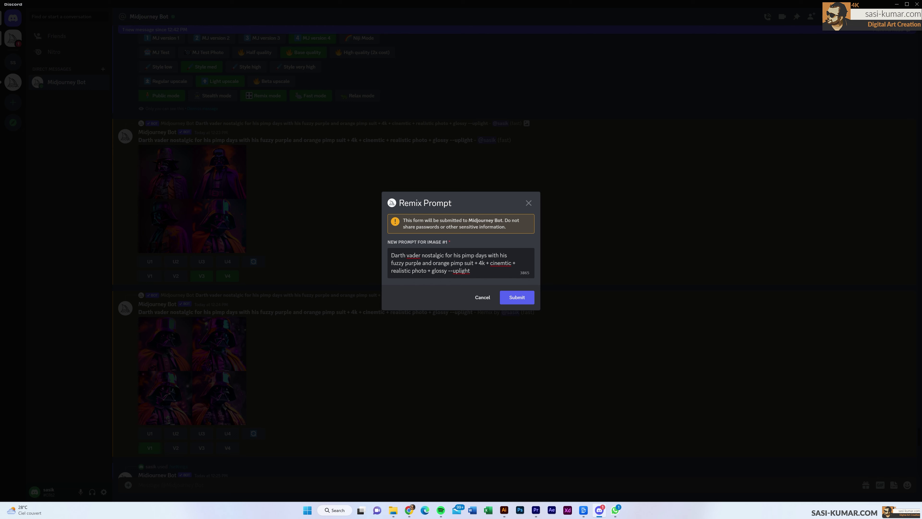
pyautogui.hotkey('alt', 'Tab')
pyautogui.click(449, 270)
pyautogui.write(':: 8b')
pyautogui.press('BackSpace')
pyautogui.write('-bit')
pyautogui.press('BackSpace')
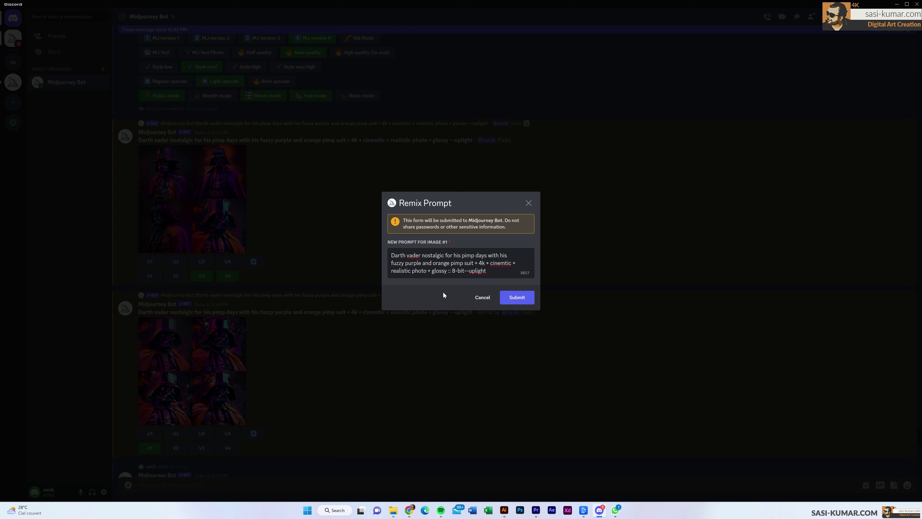
pyautogui.click(522, 301)
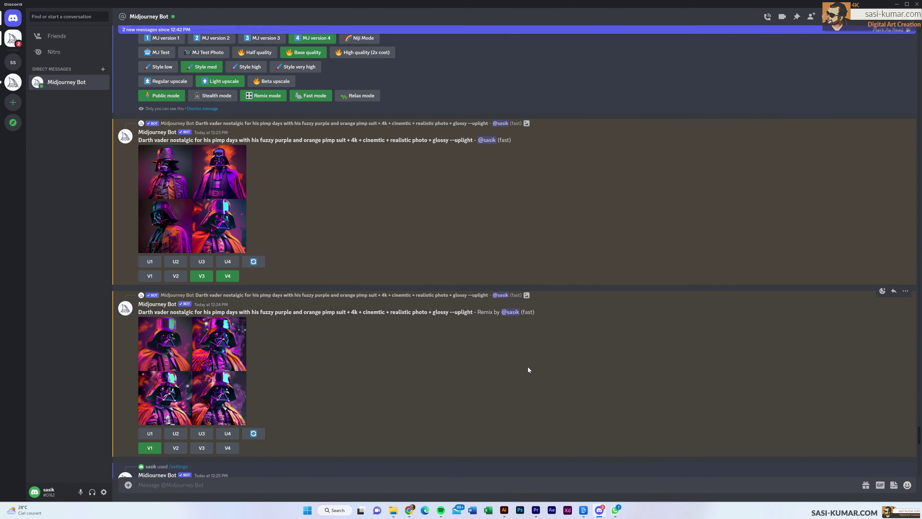
# Find the new 8-bit Darth Vader grid, enlarge it to examine the results, and close the preview.
pyautogui.scroll(-10, 536, 349)
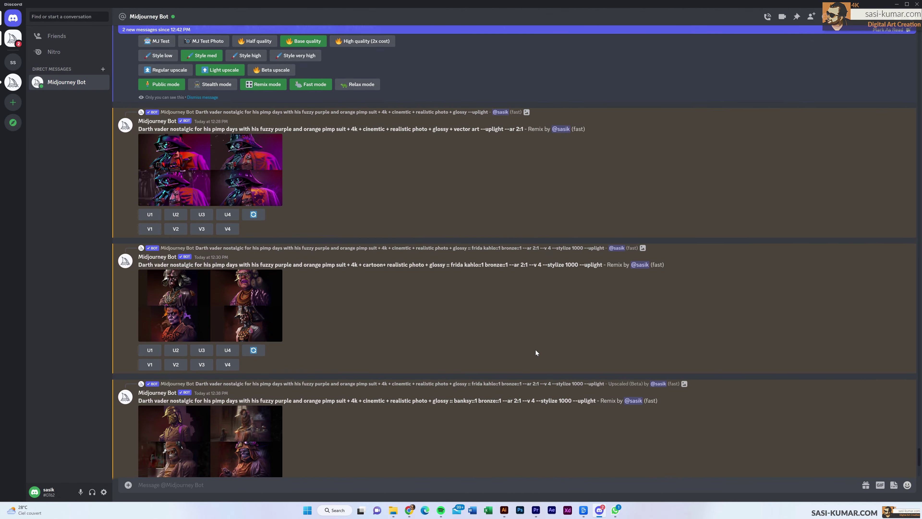
pyautogui.scroll(-5, 536, 351)
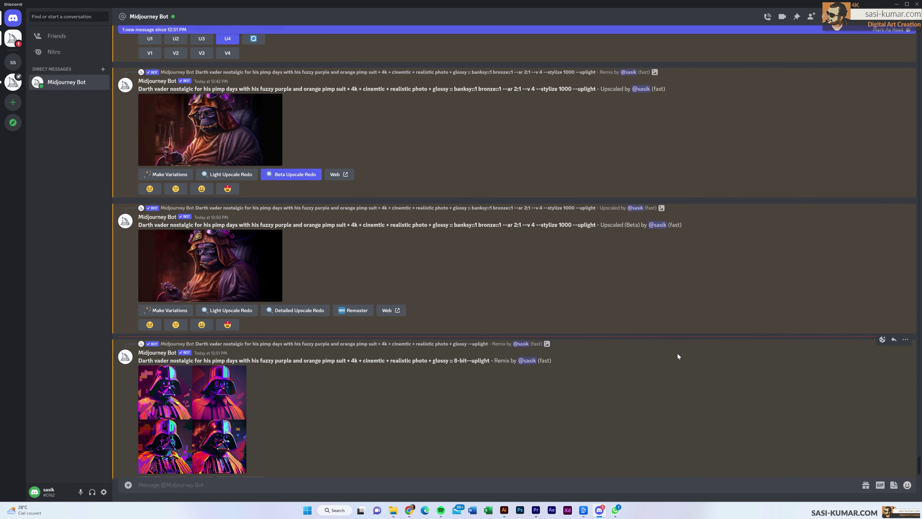
pyautogui.click(200, 405)
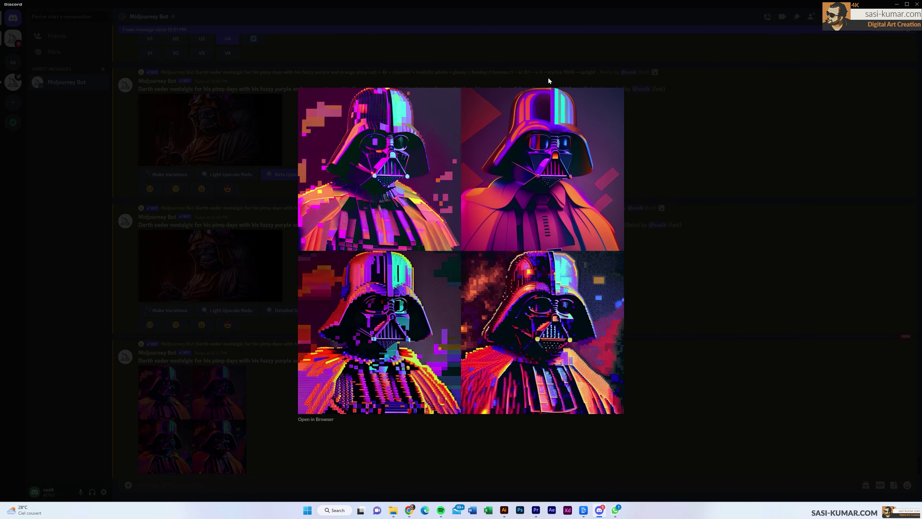
pyautogui.click(666, 295)
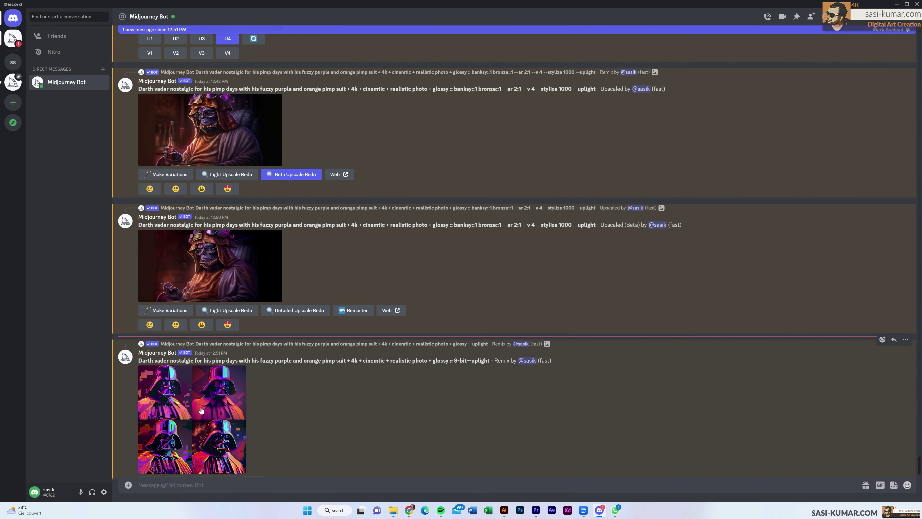
# Go back to the source Darth Vader grid, enlarge it to compare it with the 8-bit remix, and close the preview.
pyautogui.scroll(5, 202, 408)
pyautogui.scroll(10, 202, 407)
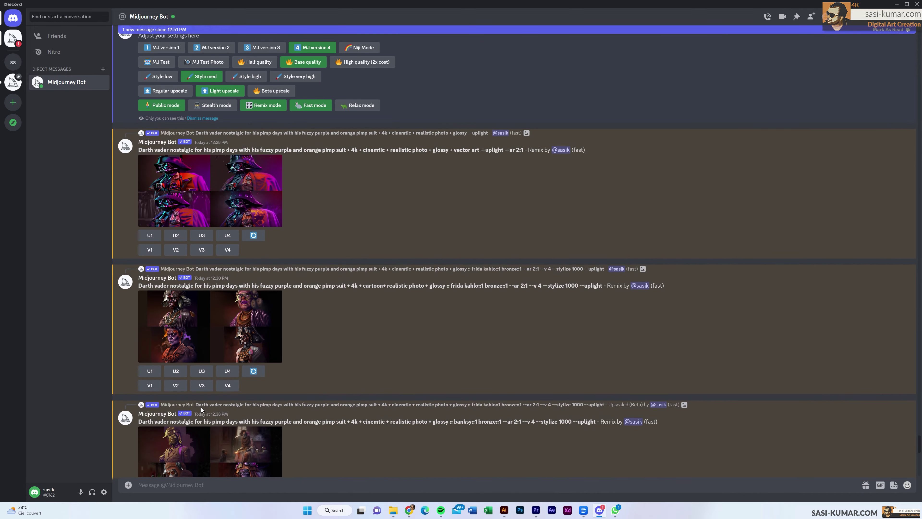
pyautogui.scroll(5, 201, 407)
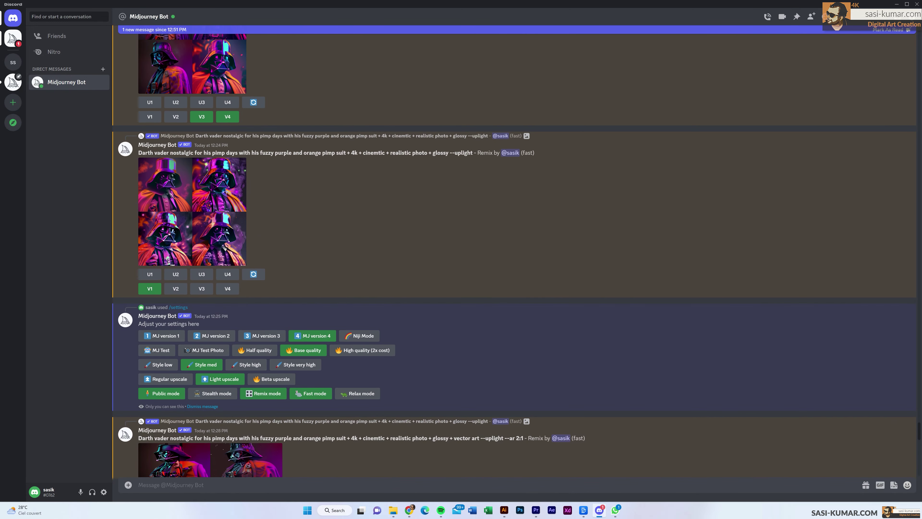
pyautogui.click(186, 208)
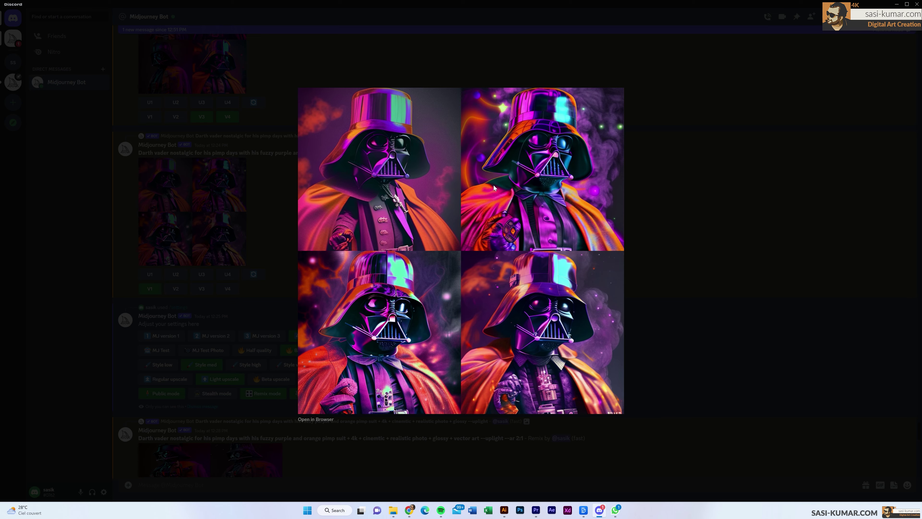
pyautogui.click(742, 309)
pyautogui.scroll(-8, 587, 346)
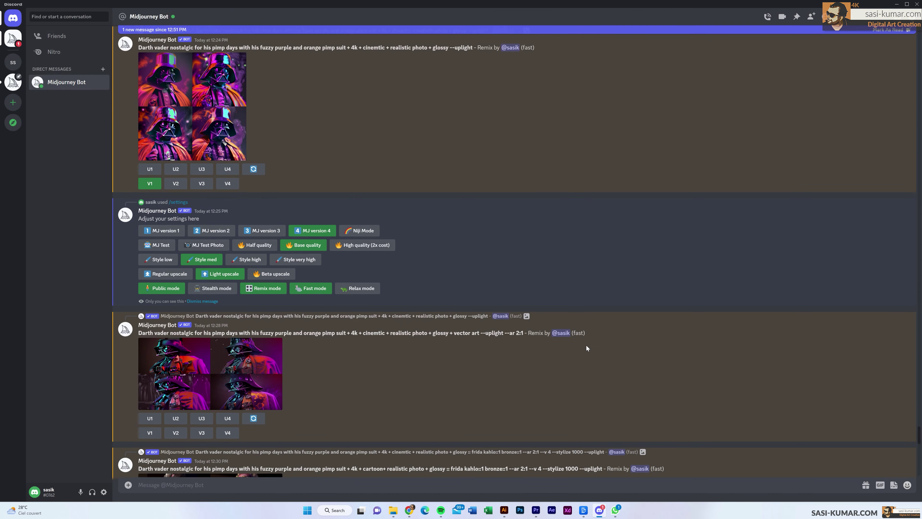
# Return to the 8-bit Darth Vader grid, enlarge it to examine the four variants, and close the preview.
pyautogui.scroll(-10, 356, 421)
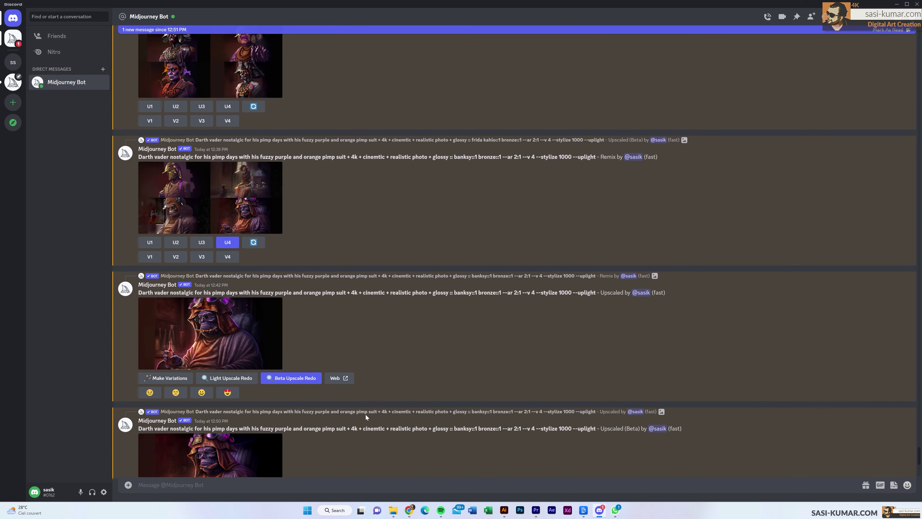
pyautogui.click(181, 393)
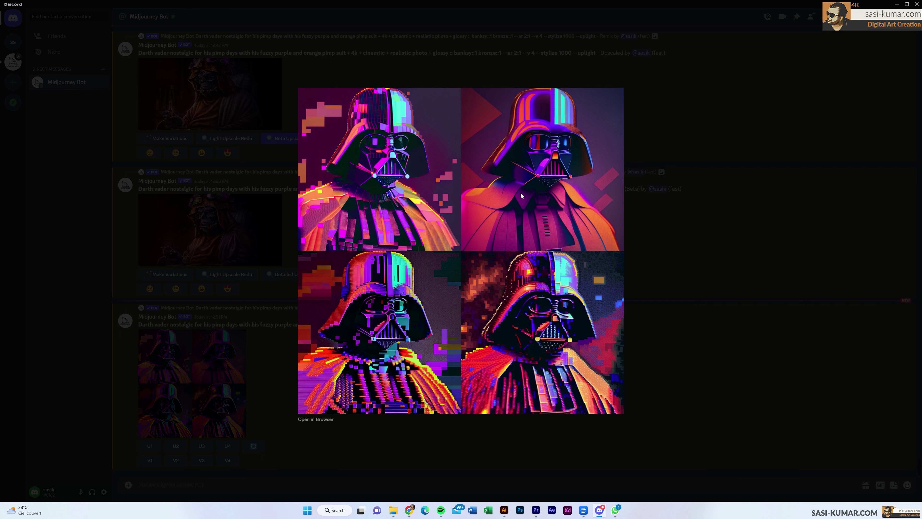
pyautogui.click(755, 345)
# Request variations of the upscaled Frida Kahlo Darth Vader image, replacing "frida kahlo" with "leonardo da vinci" in the remix prompt, and submit it.
pyautogui.scroll(8, 583, 341)
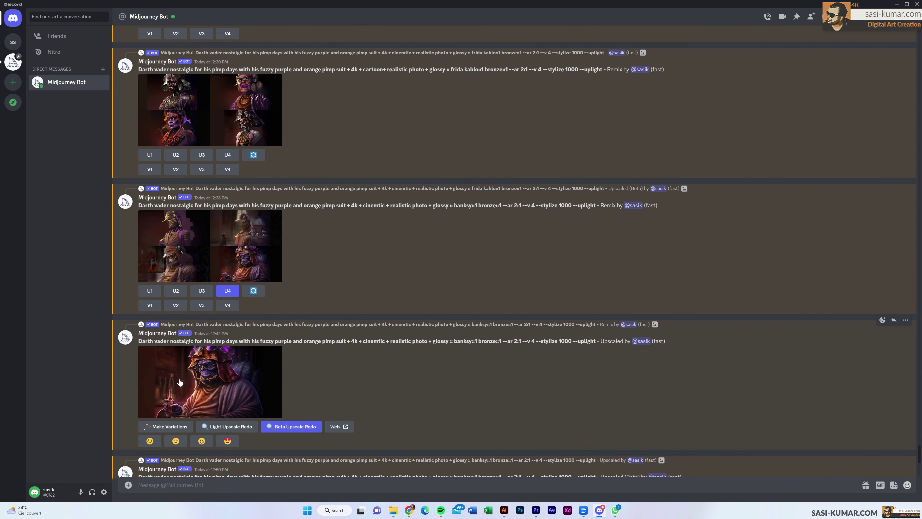
pyautogui.scroll(5, 311, 326)
pyautogui.scroll(6, 334, 354)
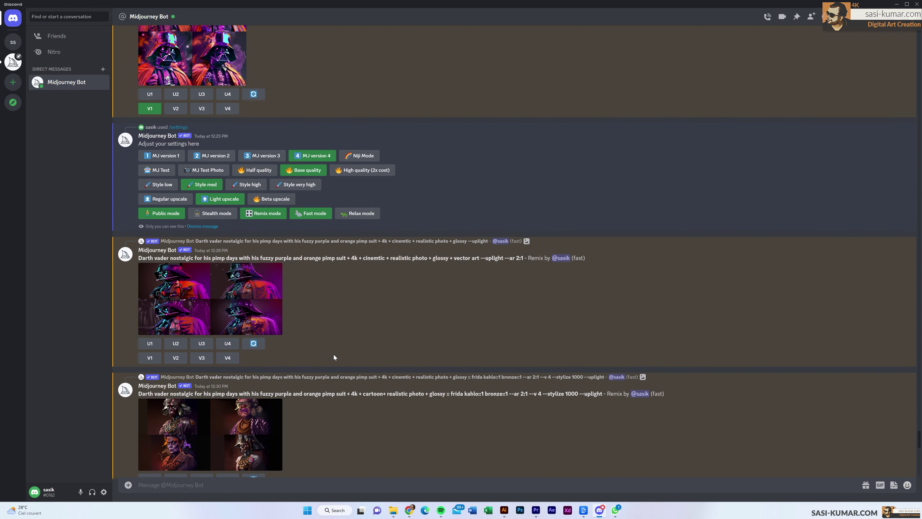
pyautogui.scroll(4, 429, 277)
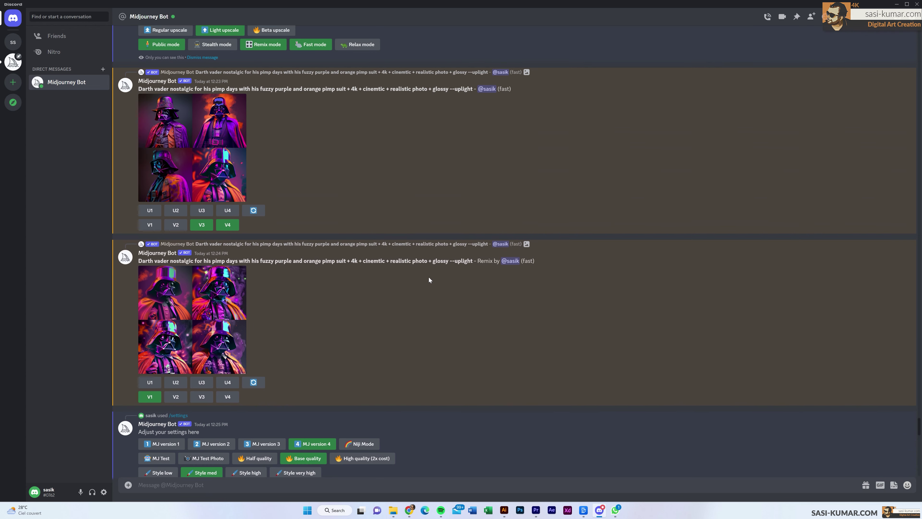
pyautogui.scroll(-3, 423, 314)
pyautogui.scroll(10, 423, 315)
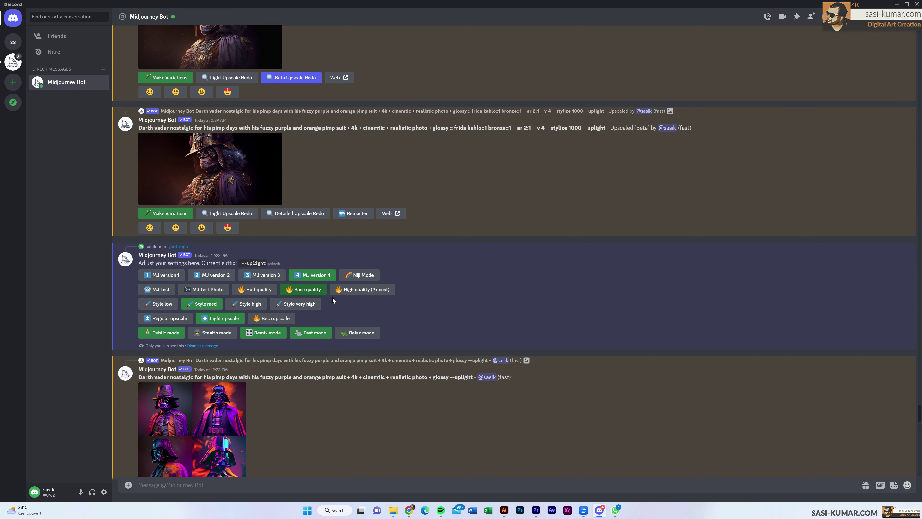
pyautogui.scroll(4, 226, 188)
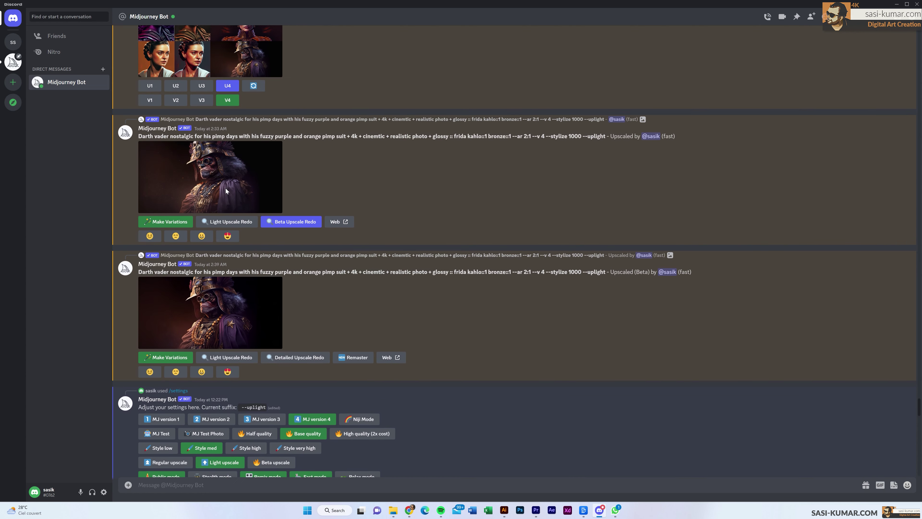
pyautogui.click(190, 225)
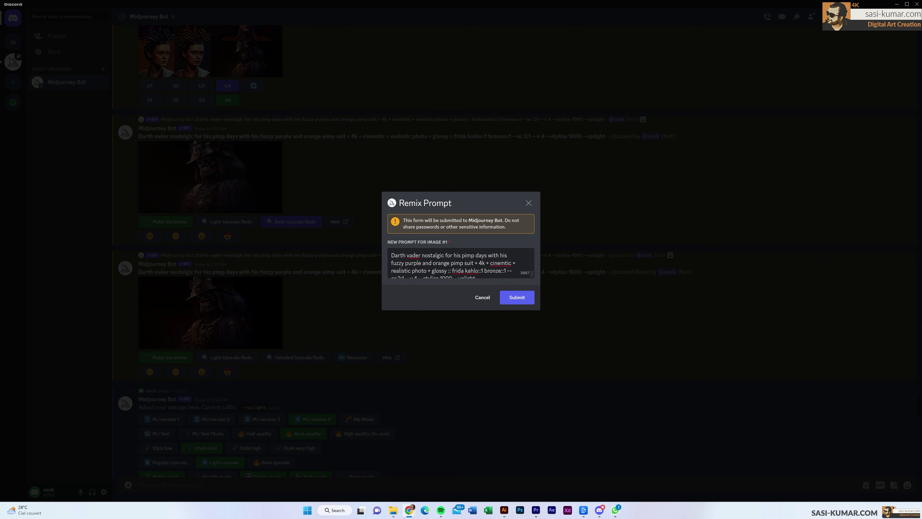
pyautogui.moveTo(478, 271); pyautogui.dragTo(452, 271)
pyautogui.moveTo(479, 271); pyautogui.dragTo(458, 271)
pyautogui.press('BackSpace')
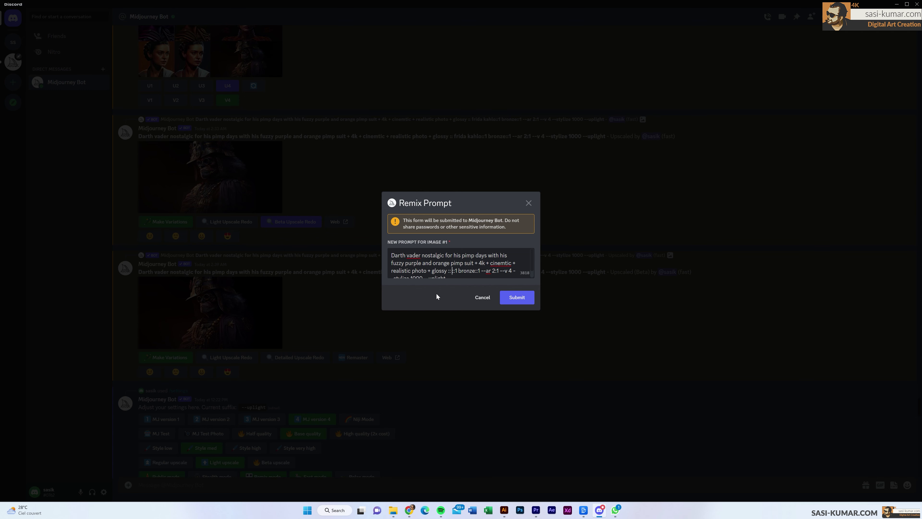
pyautogui.write('leonardo da vince')
pyautogui.press('BackSpace')
pyautogui.write('i')
pyautogui.click(516, 301)
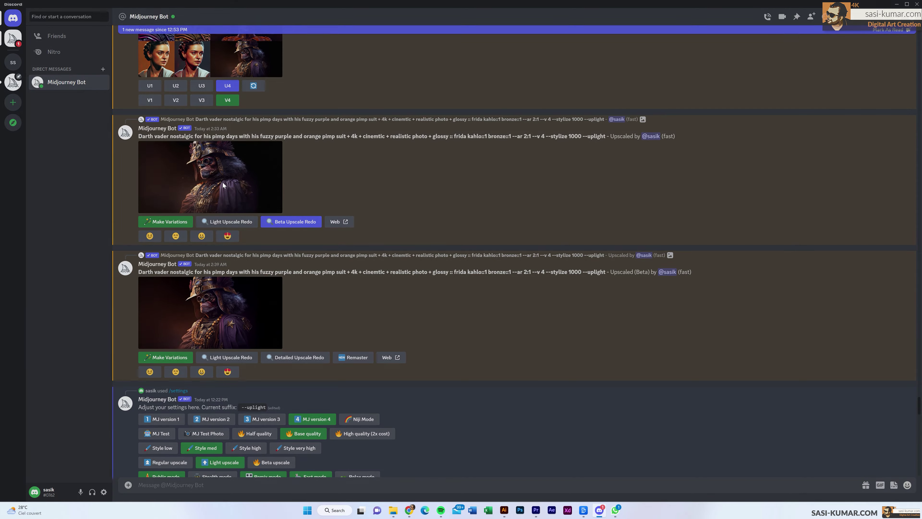
# Enlarge the source Frida Kahlo upscale, close the preview, and highlight ":: frida kahlo::1" in its prompt.
pyautogui.click(223, 181)
pyautogui.click(887, 175)
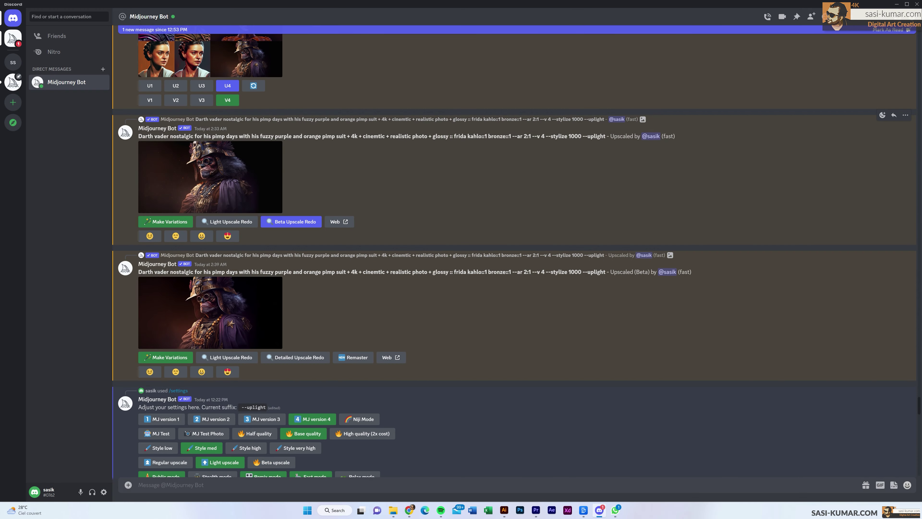
pyautogui.moveTo(449, 137); pyautogui.dragTo(491, 136)
# Find the new Leonardo da Vinci remix grid, enlarge it to examine the four results, and close the preview.
pyautogui.scroll(-15, 615, 356)
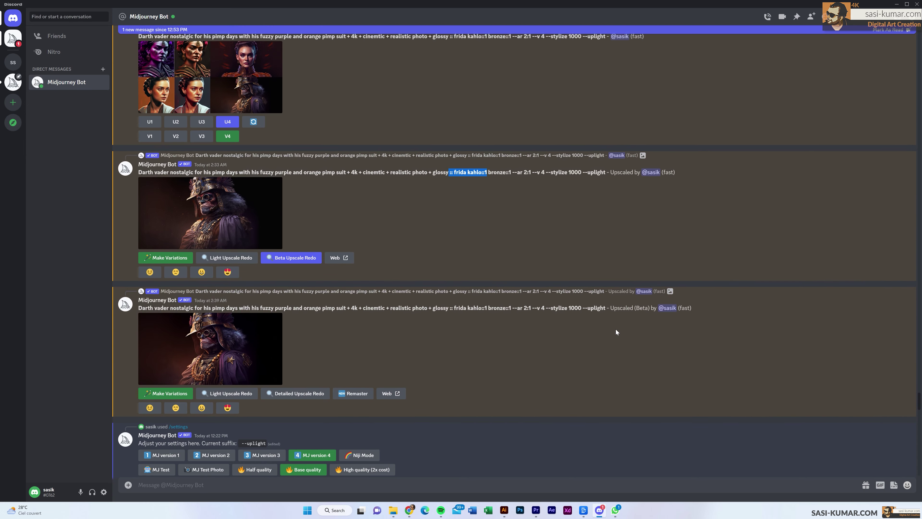
pyautogui.scroll(-20, 615, 356)
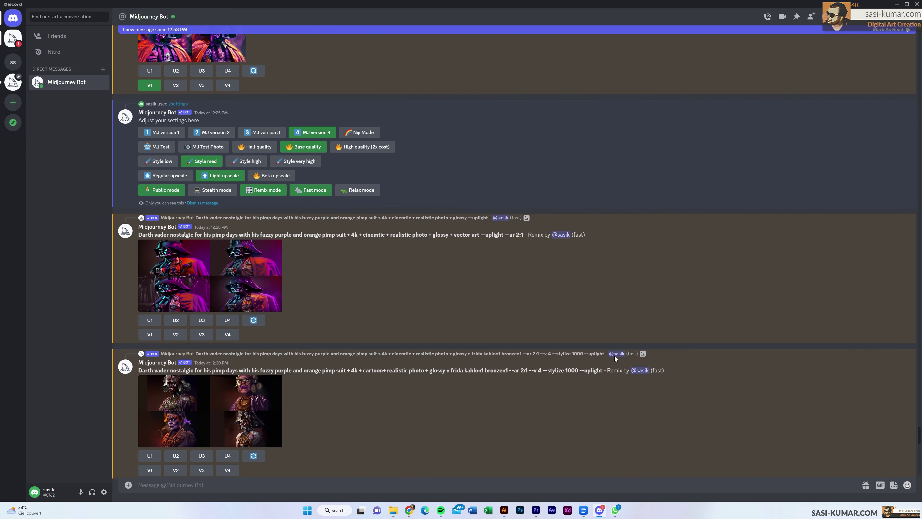
pyautogui.scroll(-6, 614, 358)
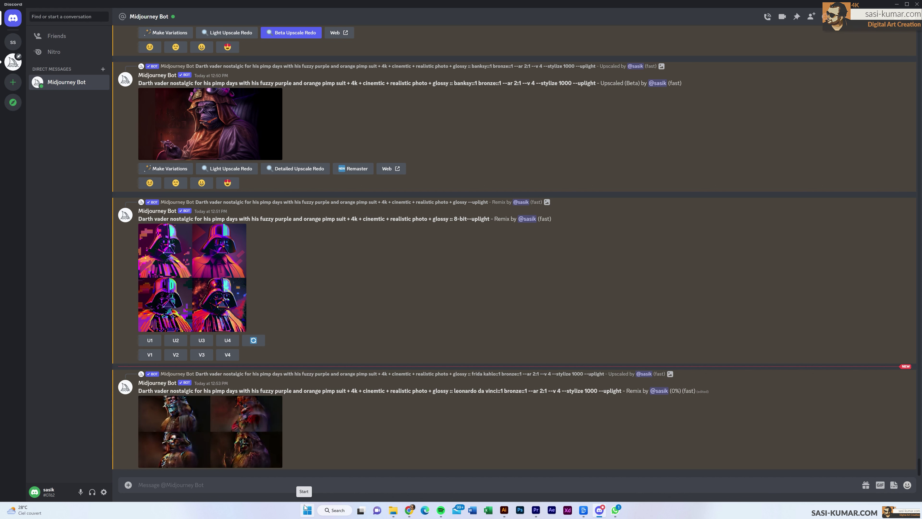
pyautogui.click(241, 388)
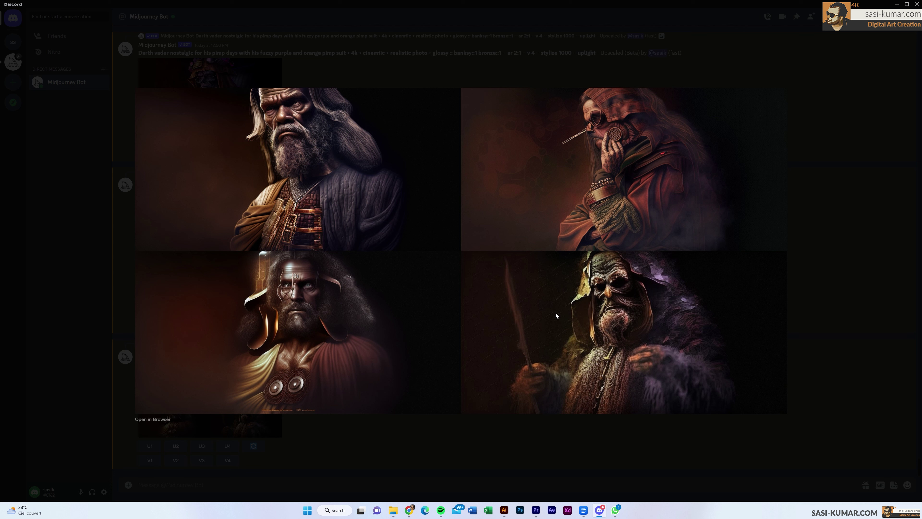
pyautogui.press('Escape')
# Find the two upscaled Banksy remixes, highlight "banksy" in the prompt, and enlarge each image to compare them.
pyautogui.scroll(3, 392, 267)
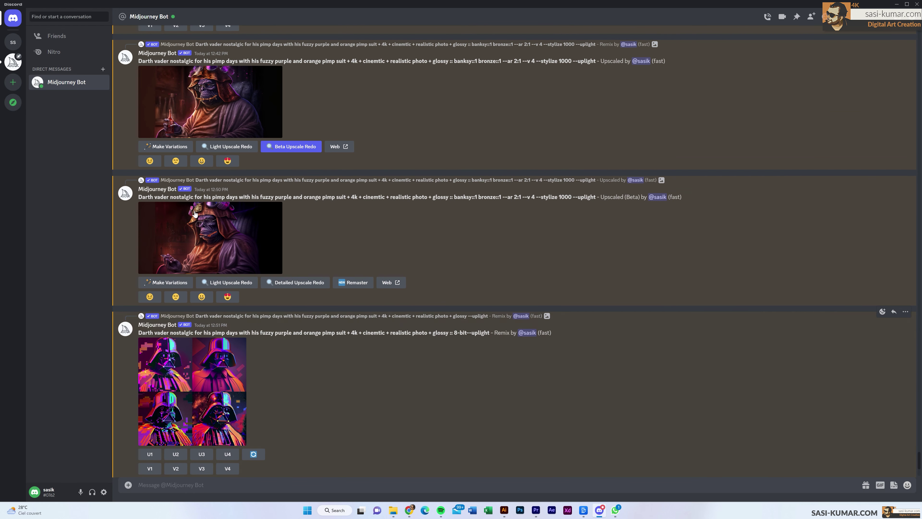
pyautogui.scroll(2, 392, 268)
pyautogui.scroll(3, 393, 267)
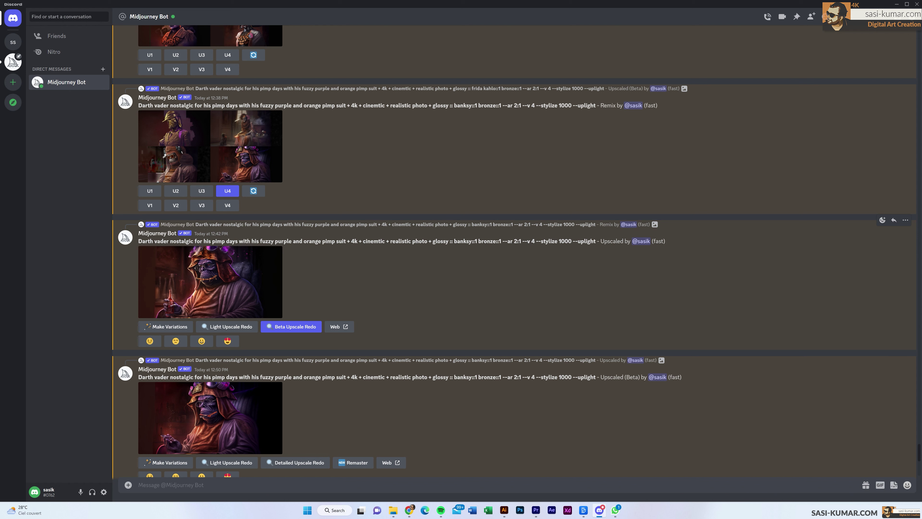
pyautogui.doubleClick(462, 241)
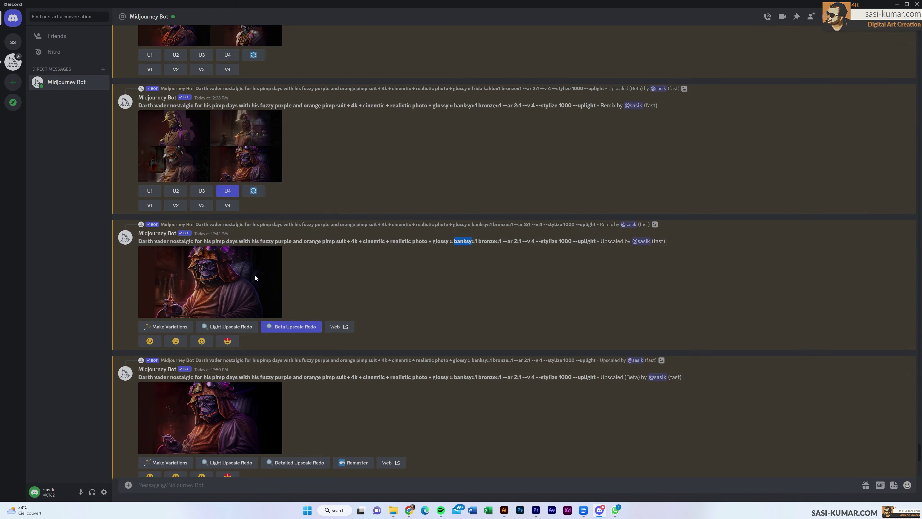
pyautogui.click(255, 277)
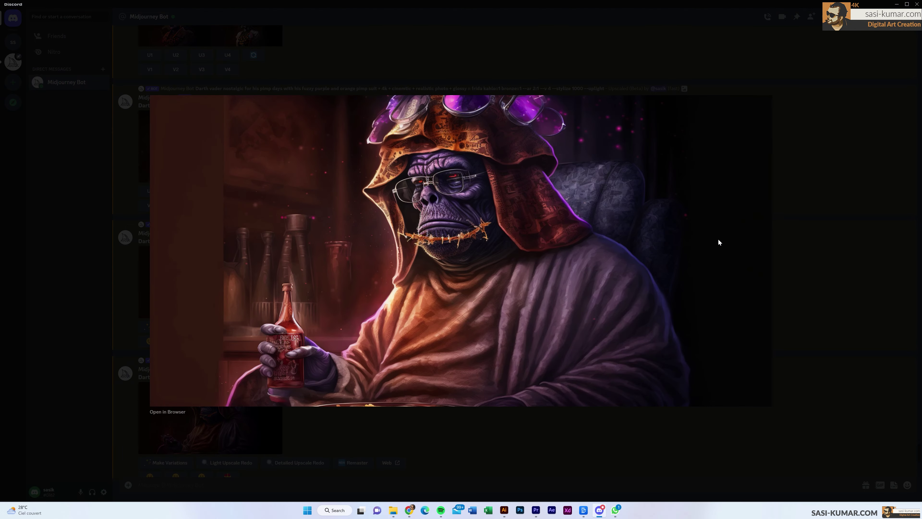
pyautogui.click(820, 221)
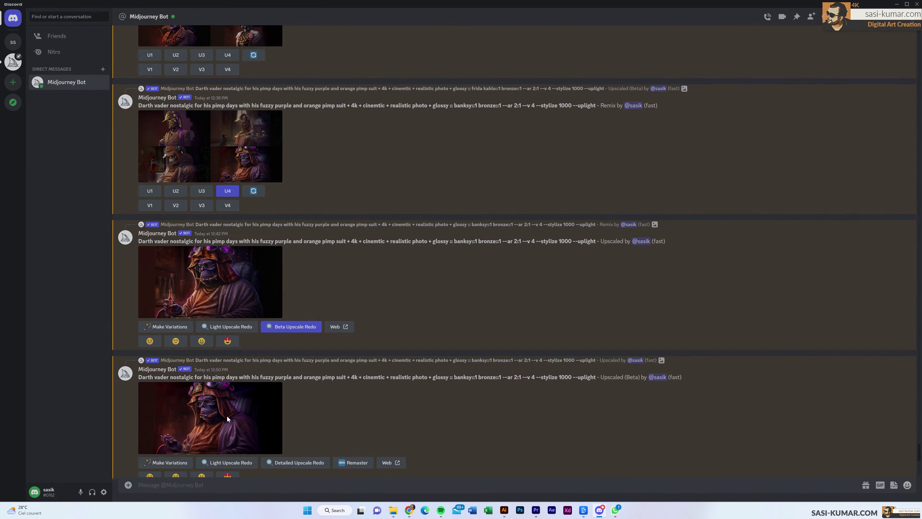
pyautogui.click(227, 419)
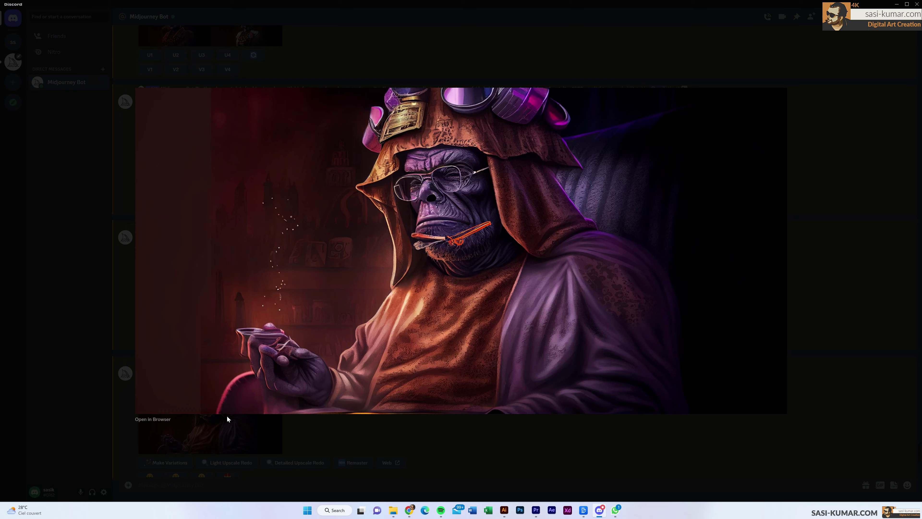
pyautogui.click(829, 220)
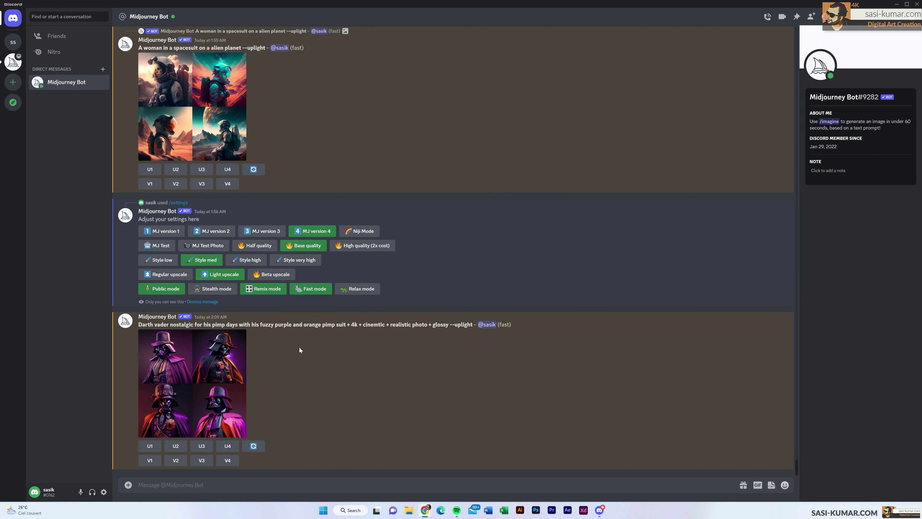
# Switch to the Midjourney website in the browser, close the eye image, and review the plans and generation limits on the Manage Sub page.
pyautogui.click(311, 295)
pyautogui.hotkey('alt', 'Tab')
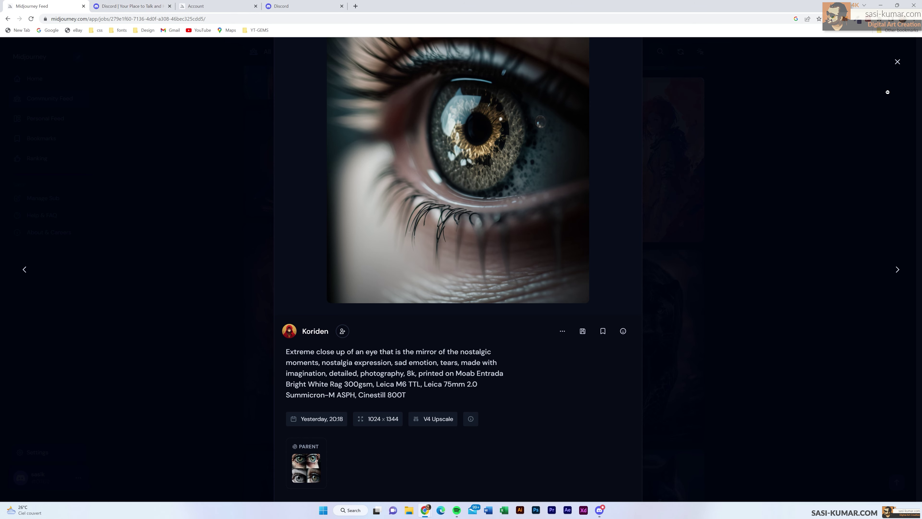
pyautogui.click(897, 62)
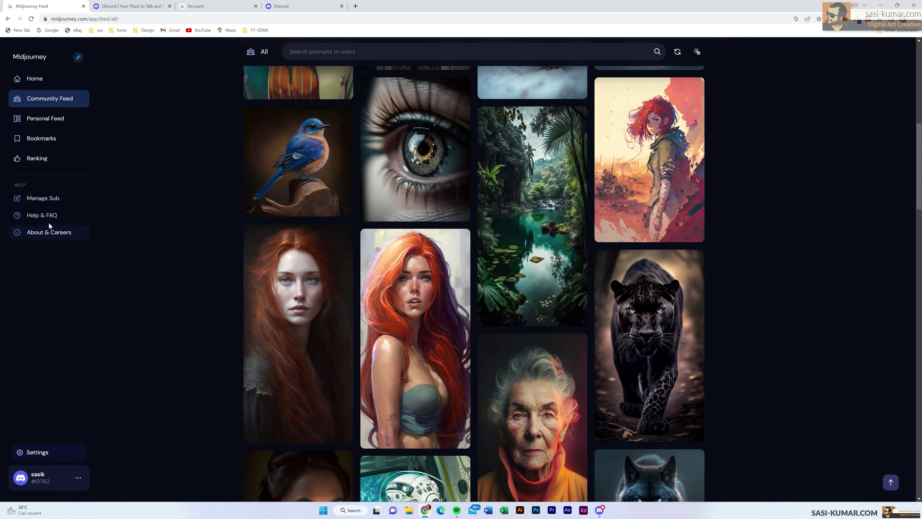
pyautogui.click(44, 202)
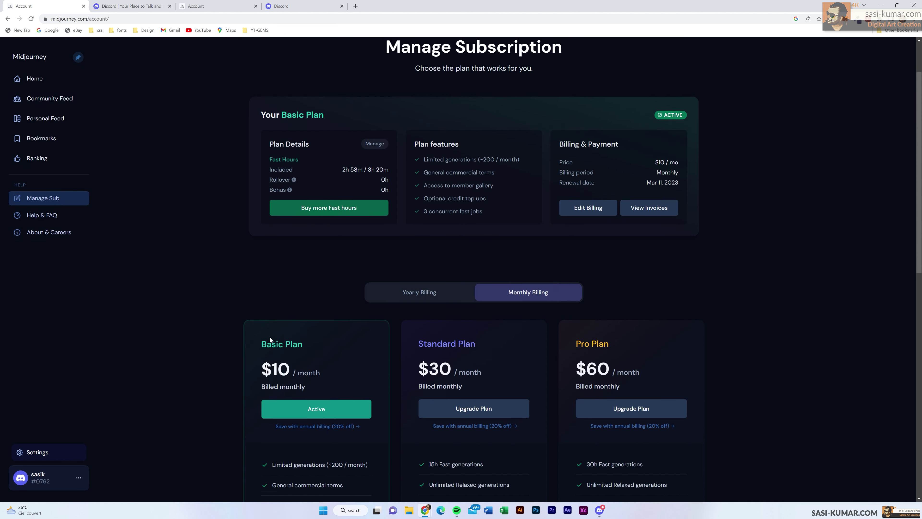
pyautogui.scroll(-7, 270, 337)
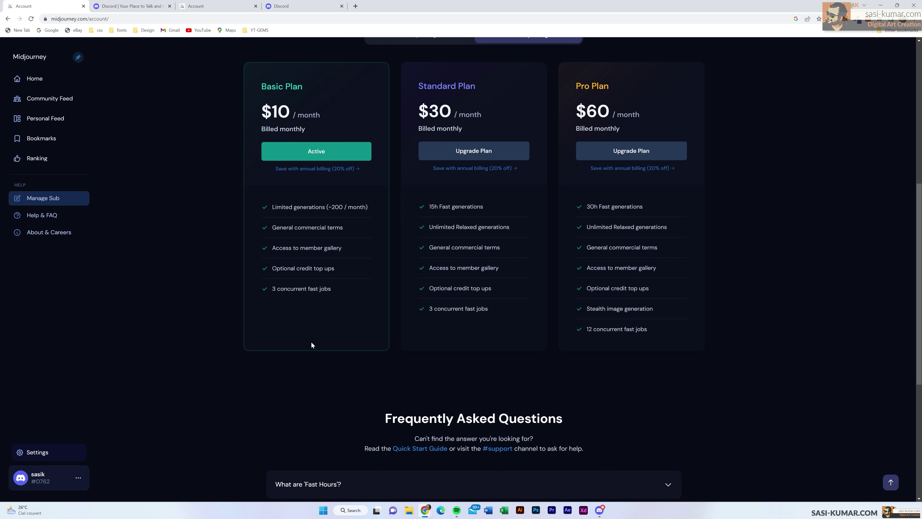
pyautogui.doubleClick(340, 207)
# Switch back to Discord, run the /info command, and check the job mode and remaining fast time in the account info.
pyautogui.hotkey('alt', 'Tab')
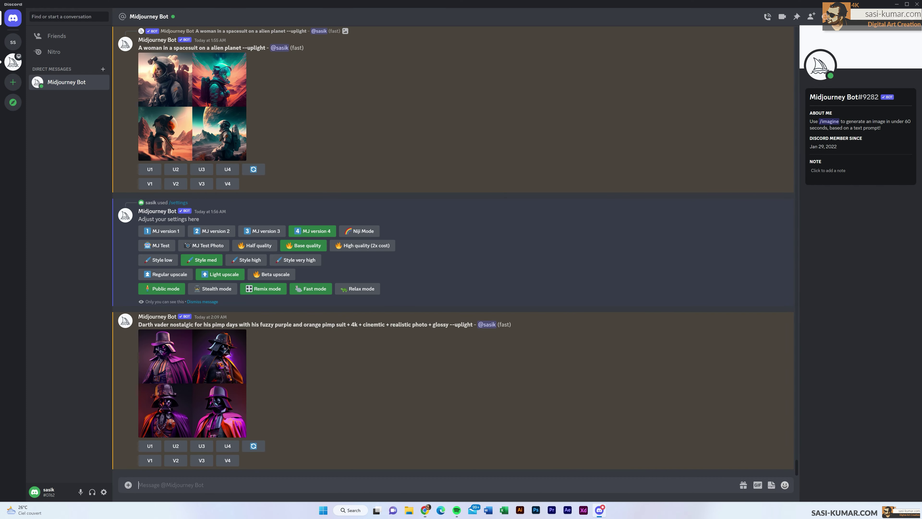
pyautogui.write('/')
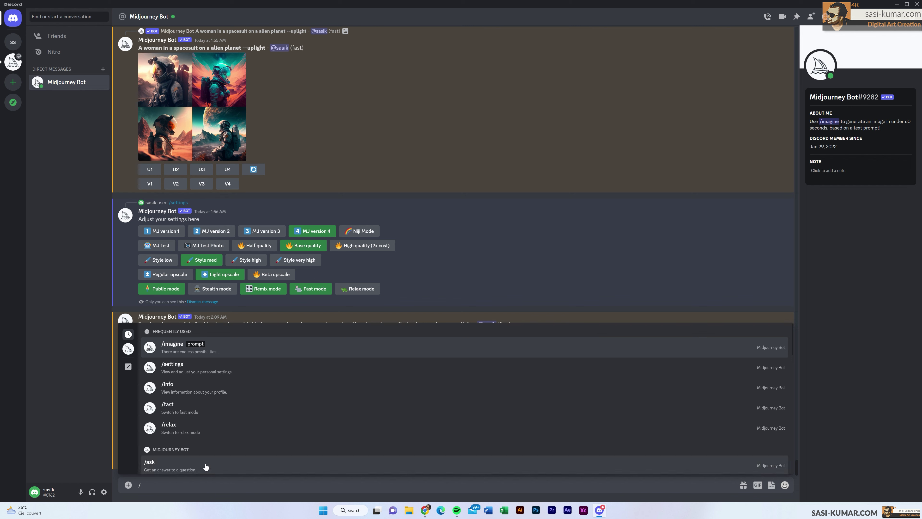
pyautogui.click(204, 391)
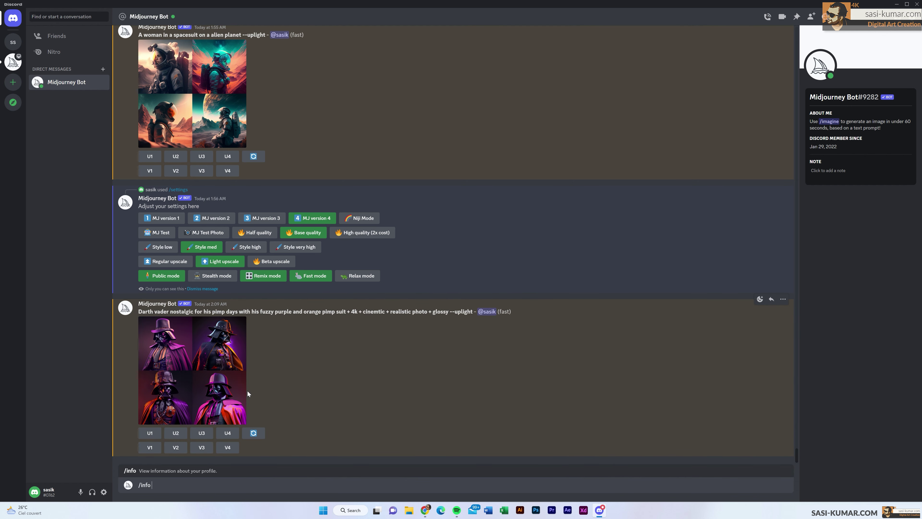
pyautogui.press('Return')
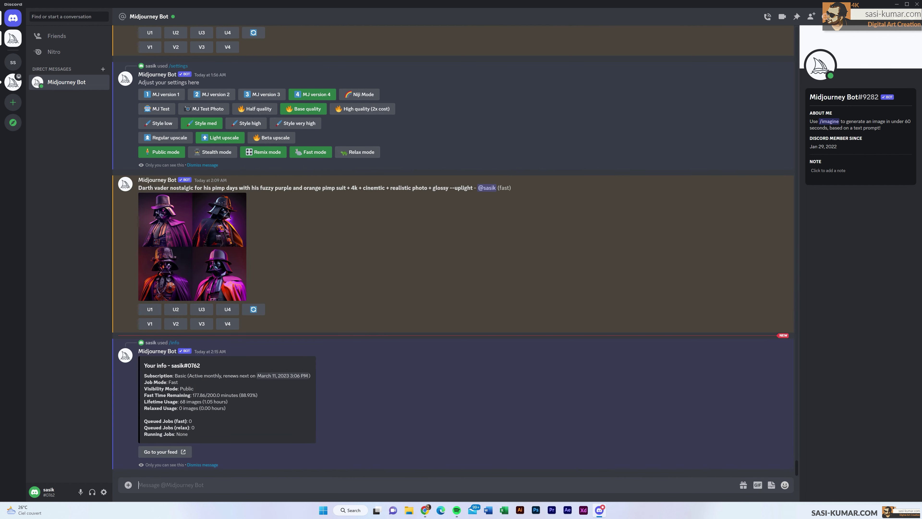
pyautogui.doubleClick(247, 395)
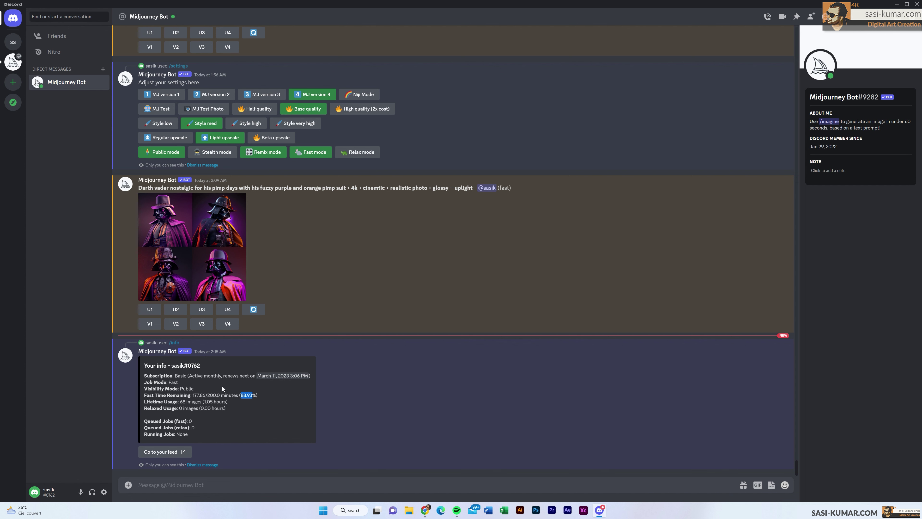
pyautogui.doubleClick(173, 382)
pyautogui.moveTo(215, 394); pyautogui.dragTo(194, 395)
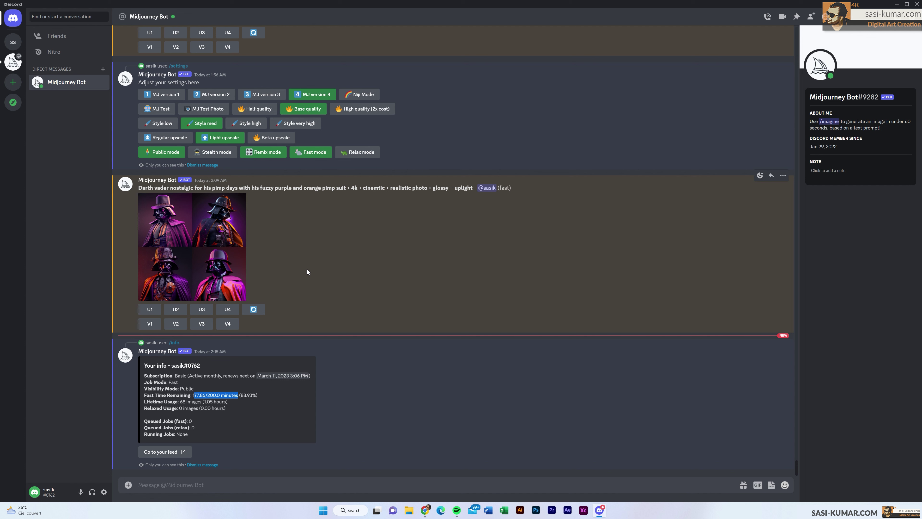
# Try to switch the bot's generation mode to Relax mode in the settings message.
pyautogui.click(356, 153)
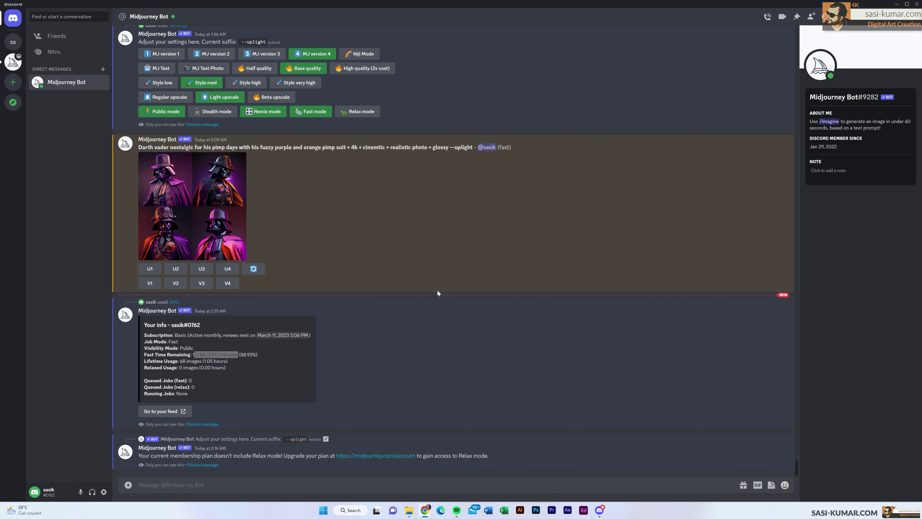
# Copy the Darth Vader prompt up to "glossy" and paste it into a new /imagine prompt.
pyautogui.scroll(2, 388, 371)
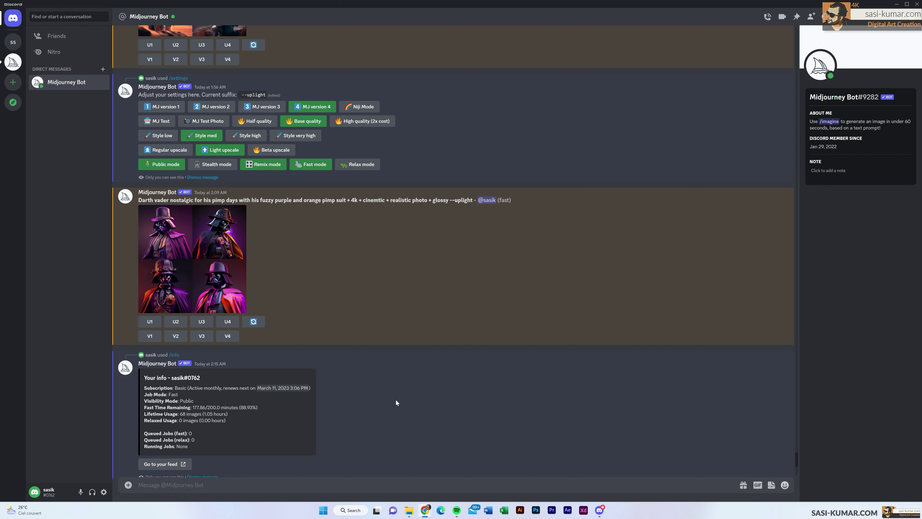
pyautogui.moveTo(138, 200); pyautogui.dragTo(449, 201)
pyautogui.hotkey('ctrl', 'c')
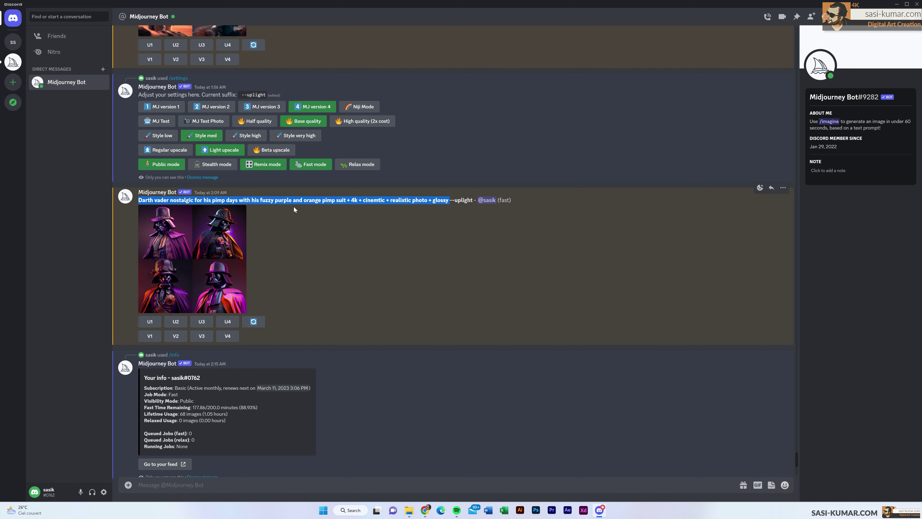
pyautogui.click(267, 440)
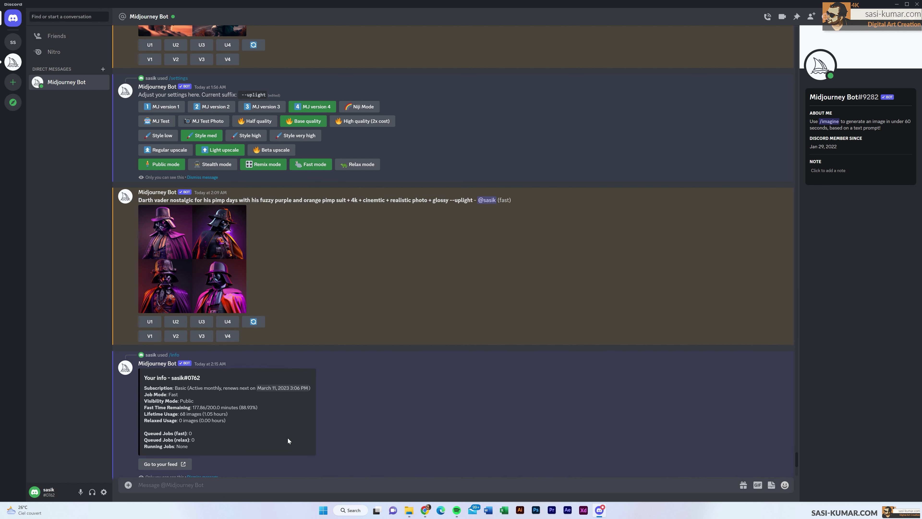
pyautogui.write('/')
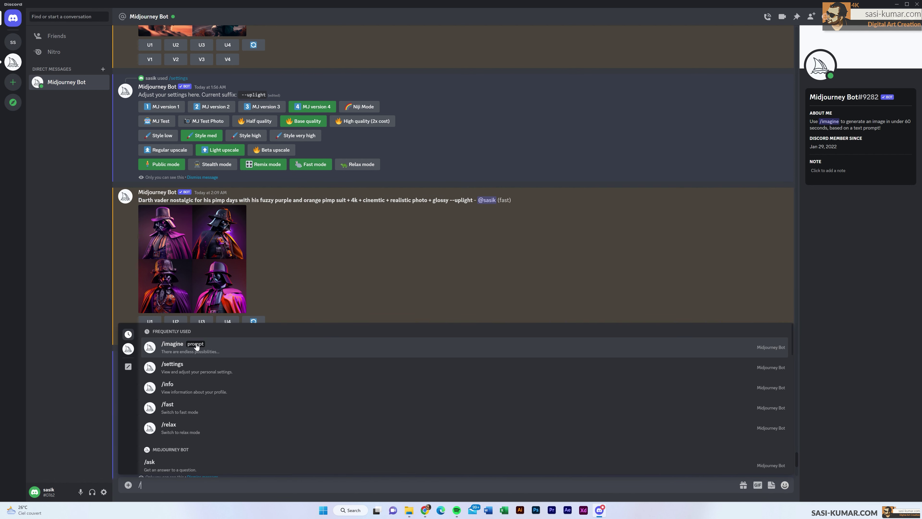
pyautogui.click(190, 352)
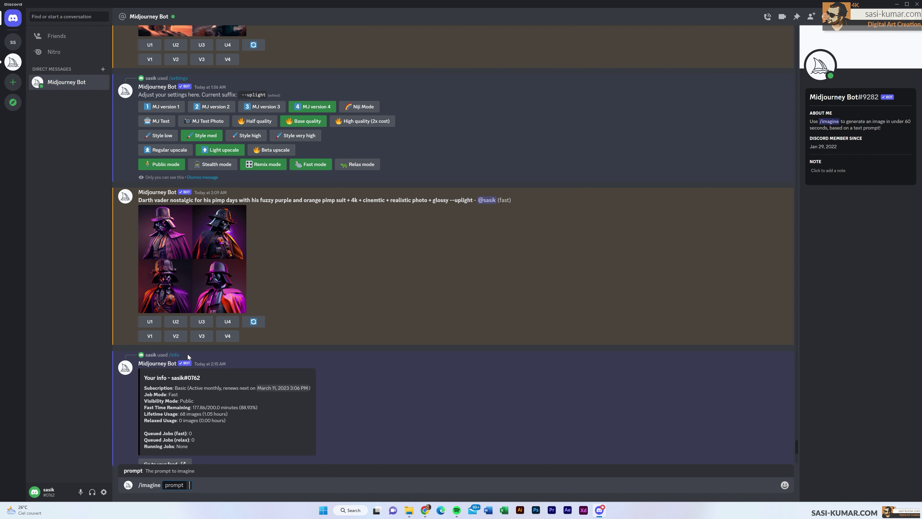
pyautogui.hotkey('ctrl', 'v')
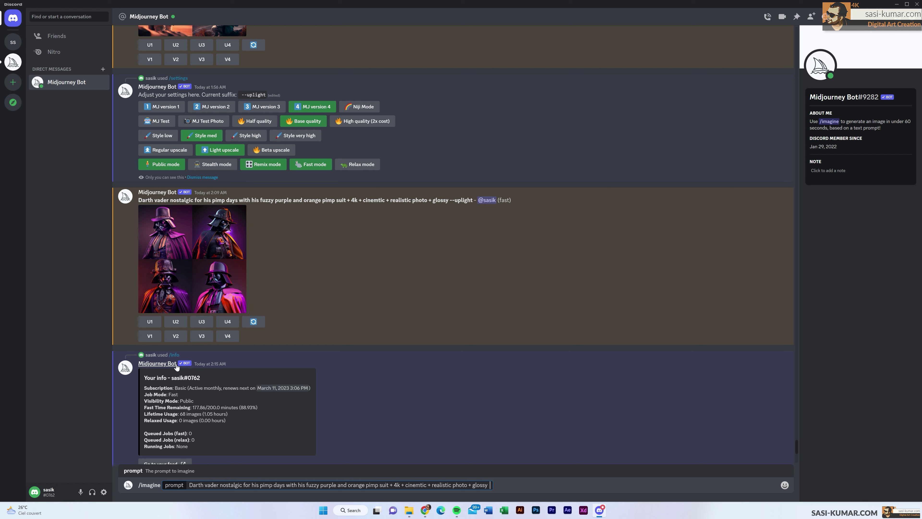
# Extend the prompt with ":: frida kahlo::1 bronze::1 --ar 2:1 --v 4 --stylize 1000" and submit it.
pyautogui.write('::frida kahlo::')
pyautogui.press('BackSpace')
pyautogui.write('::1 bronze::1--')
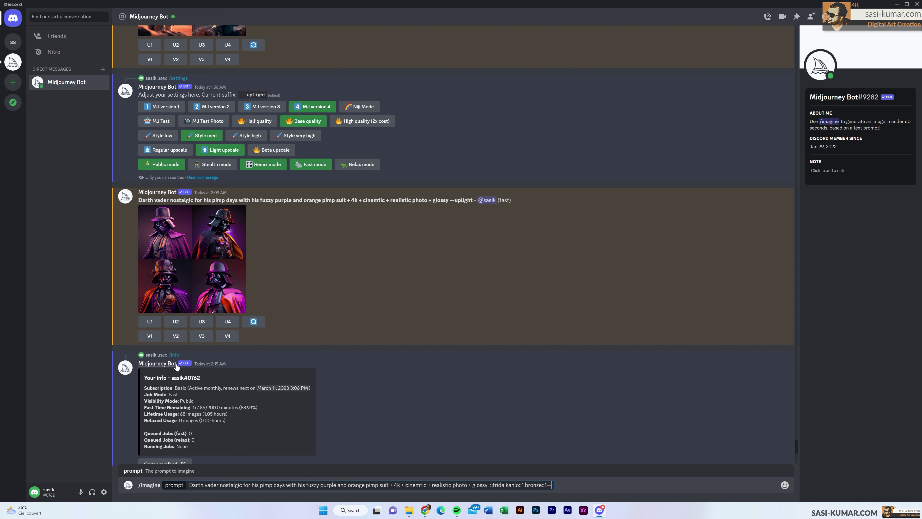
pyautogui.write('ar')
pyautogui.write(' 2:1 --v 4 --styleize 1000')
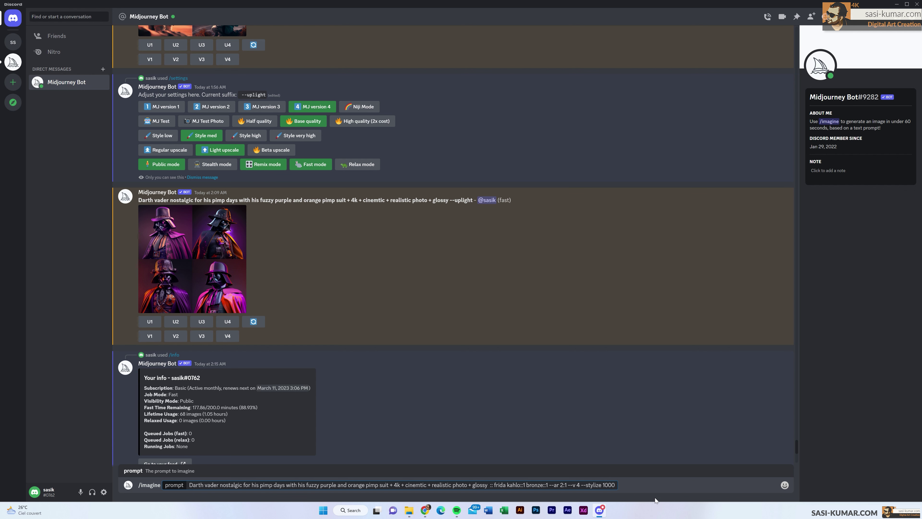
pyautogui.press('Return')
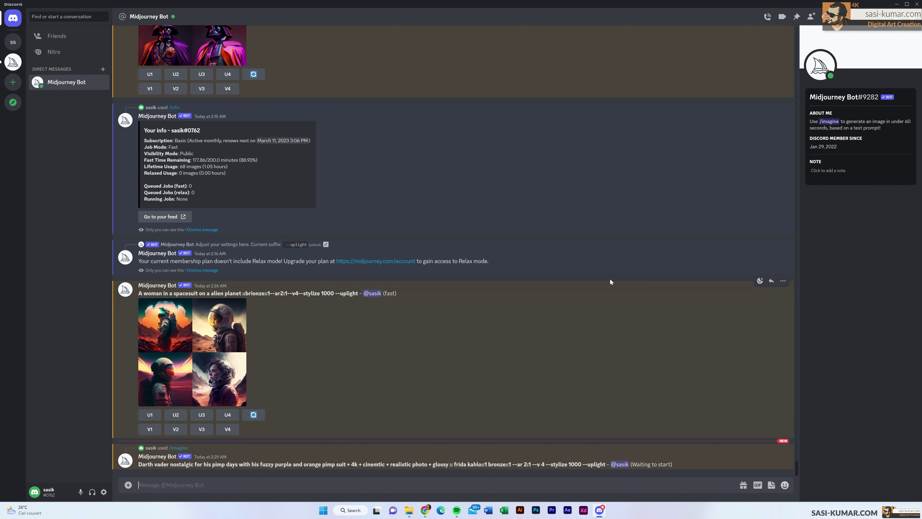
# Compare the original Darth Vader grid with the Frida Kahlo version, highlight the reused prompt text, and enlarge the new grid.
pyautogui.scroll(4, 297, 150)
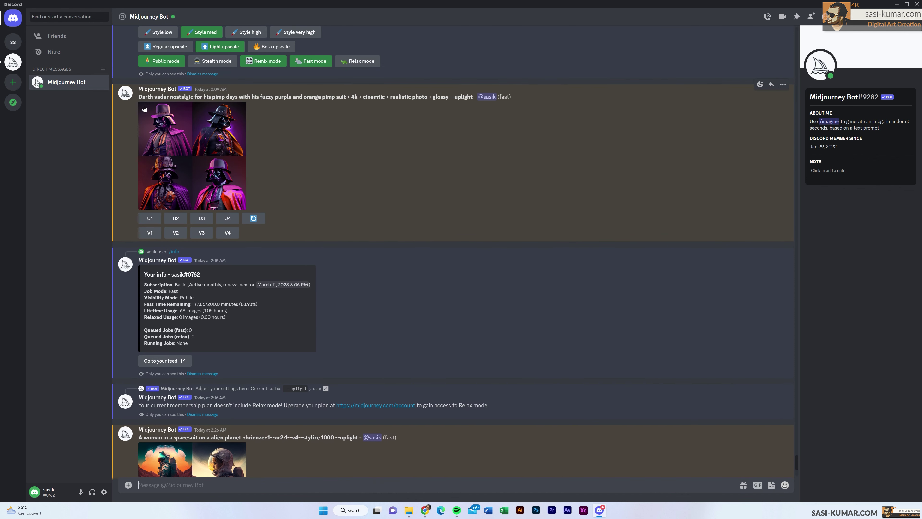
pyautogui.scroll(-4, 479, 167)
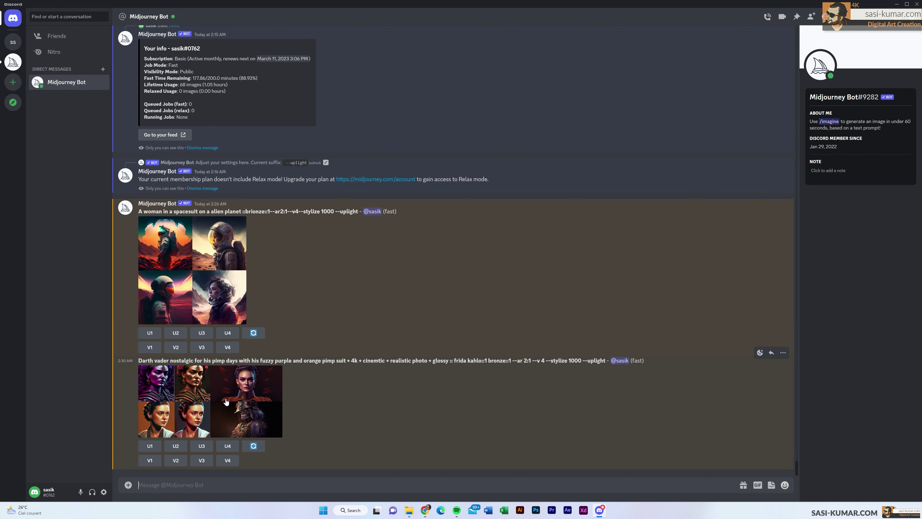
pyautogui.moveTo(138, 361); pyautogui.dragTo(453, 360)
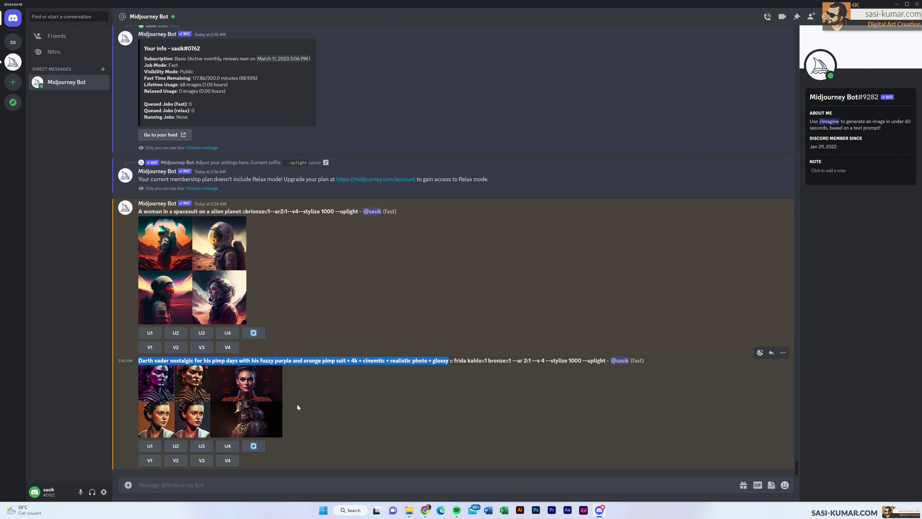
pyautogui.click(195, 403)
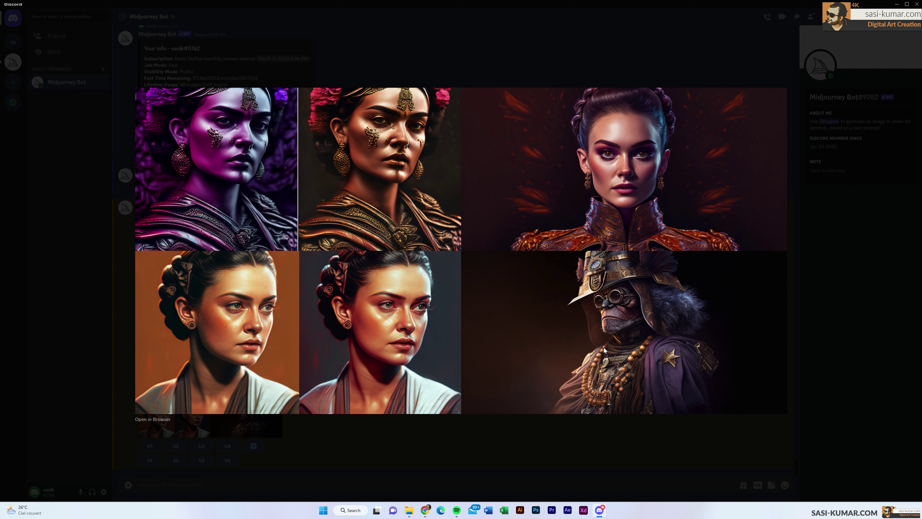
pyautogui.click(595, 462)
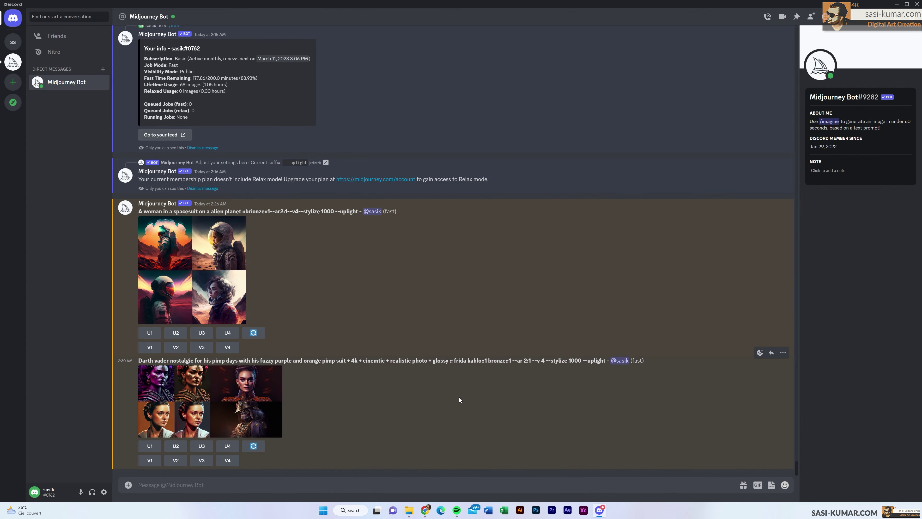
# Examine the additions in the Frida Kahlo prompt, highlighting "--v 4" and the text from "::1 bronze" through "--uplight".
pyautogui.scroll(4, 458, 398)
pyautogui.scroll(-4, 466, 409)
pyautogui.moveTo(504, 361); pyautogui.dragTo(543, 381)
pyautogui.click(543, 382)
pyautogui.moveTo(531, 361); pyautogui.dragTo(544, 361)
pyautogui.moveTo(452, 360); pyautogui.dragTo(572, 369)
pyautogui.click(572, 370)
pyautogui.tripleClick(498, 361)
pyautogui.click(498, 366)
pyautogui.moveTo(482, 360); pyautogui.dragTo(600, 360)
pyautogui.scroll(5, 461, 410)
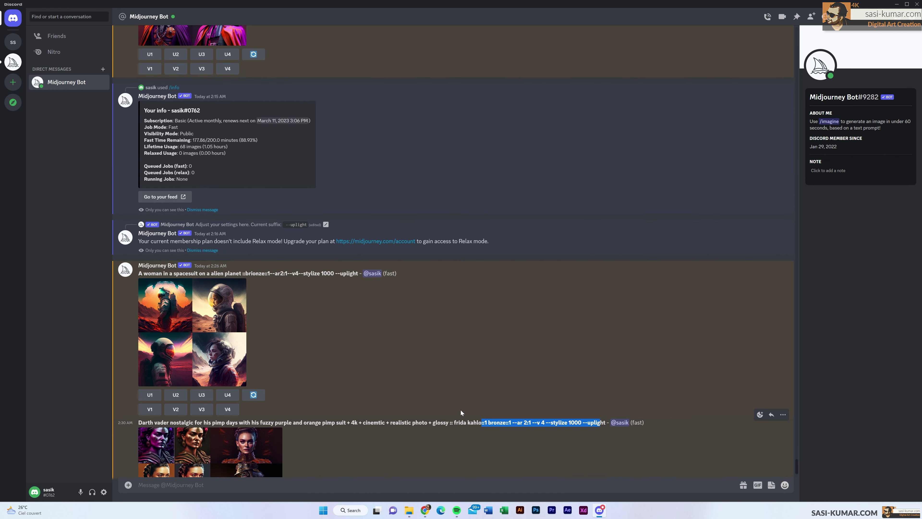
pyautogui.scroll(-4, 461, 424)
pyautogui.scroll(-2, 461, 423)
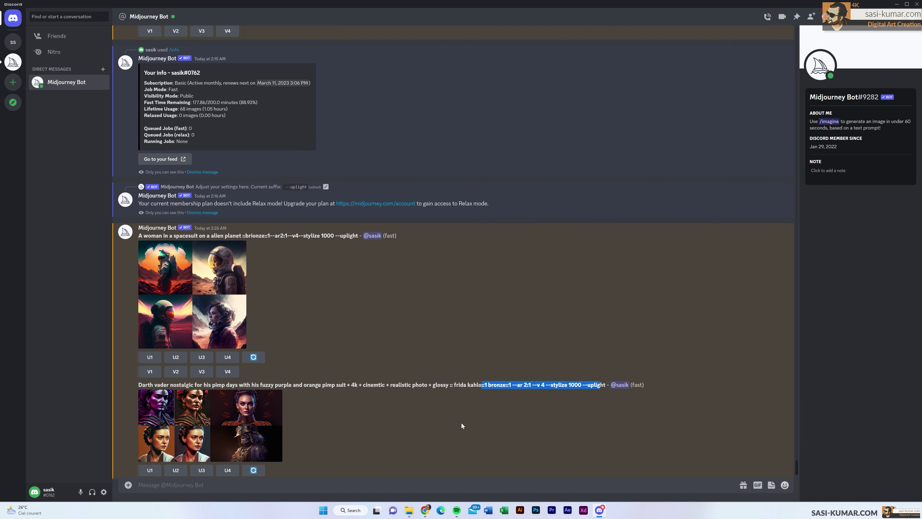
pyautogui.scroll(4, 461, 423)
pyautogui.scroll(-4, 461, 424)
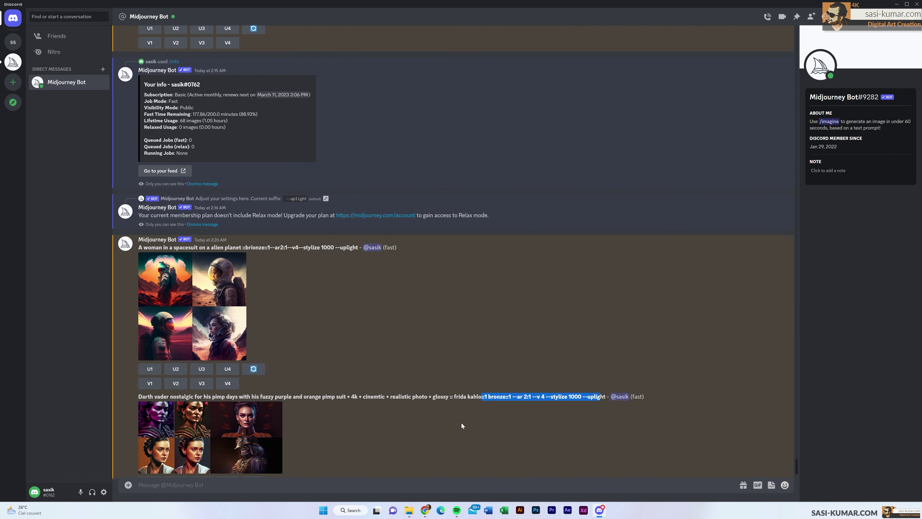
pyautogui.click(420, 406)
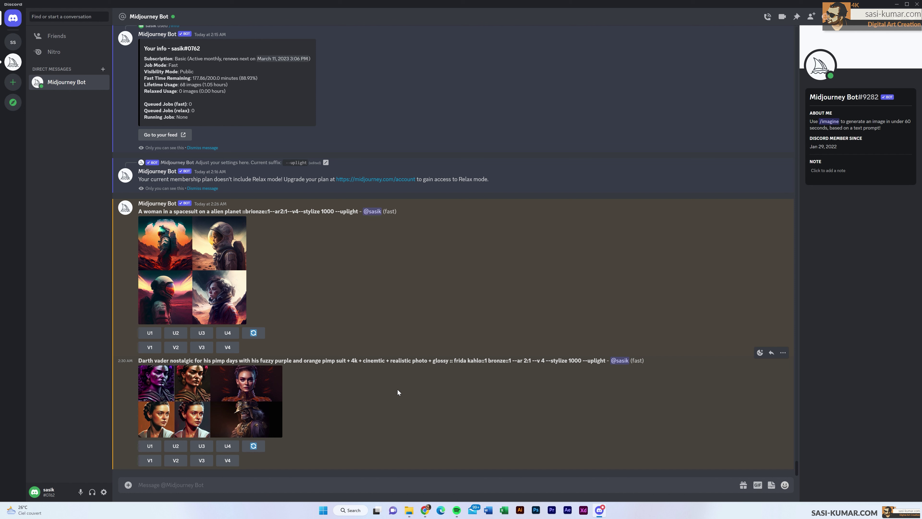
# Review the new grid's prompt again, highlighting the bronze weight, aspect ratio and version parameters, and the full suffix after "kahlo".
pyautogui.moveTo(503, 360); pyautogui.dragTo(553, 360)
pyautogui.click(543, 381)
pyautogui.moveTo(531, 361); pyautogui.dragTo(545, 361)
pyautogui.moveTo(450, 360); pyautogui.dragTo(572, 369)
pyautogui.click(531, 370)
pyautogui.tripleClick(498, 361)
pyautogui.click(498, 366)
pyautogui.moveTo(481, 361); pyautogui.dragTo(601, 361)
pyautogui.scroll(5, 460, 411)
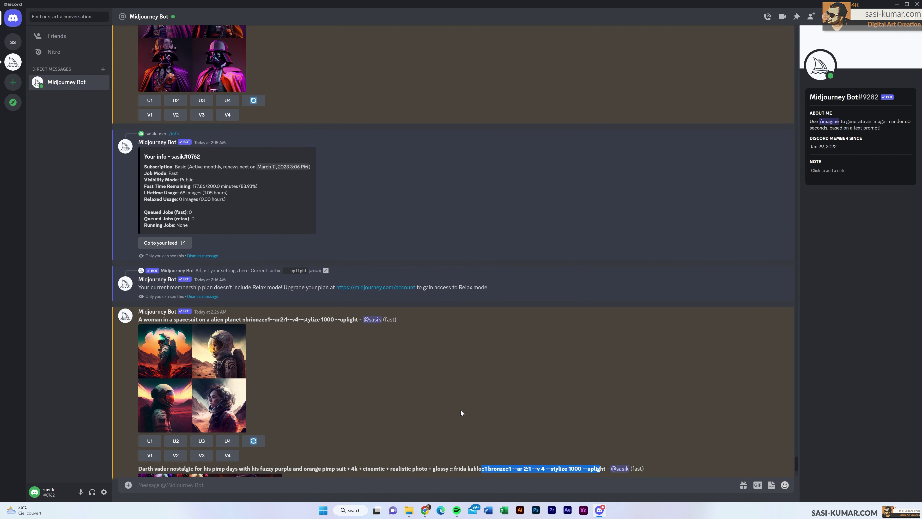
pyautogui.scroll(-5, 461, 423)
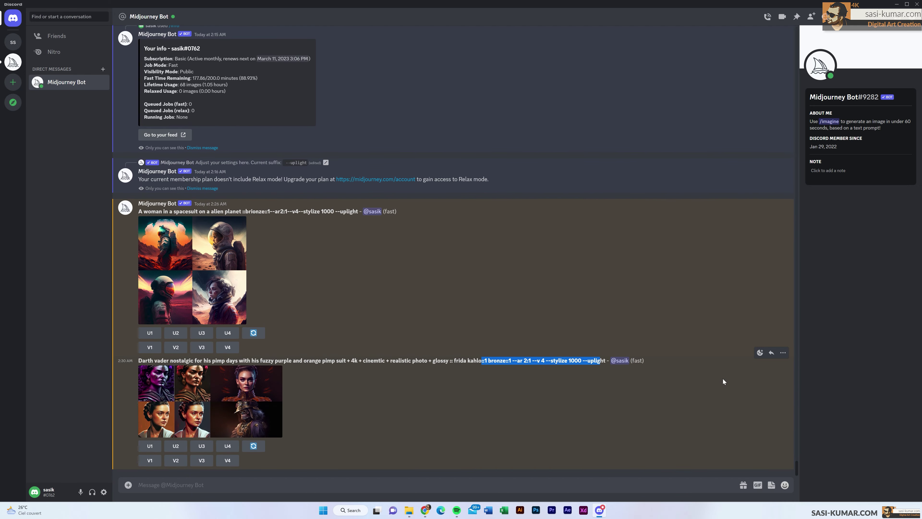
# Look back through the chat history at the earlier upscales of the woman in a spacesuit.
pyautogui.scroll(5, 563, 380)
pyautogui.scroll(15, 560, 377)
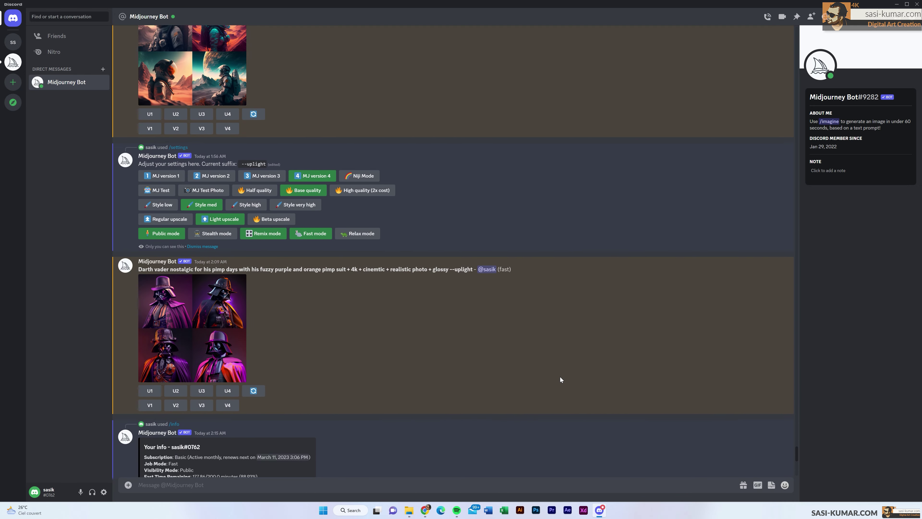
pyautogui.scroll(5, 561, 377)
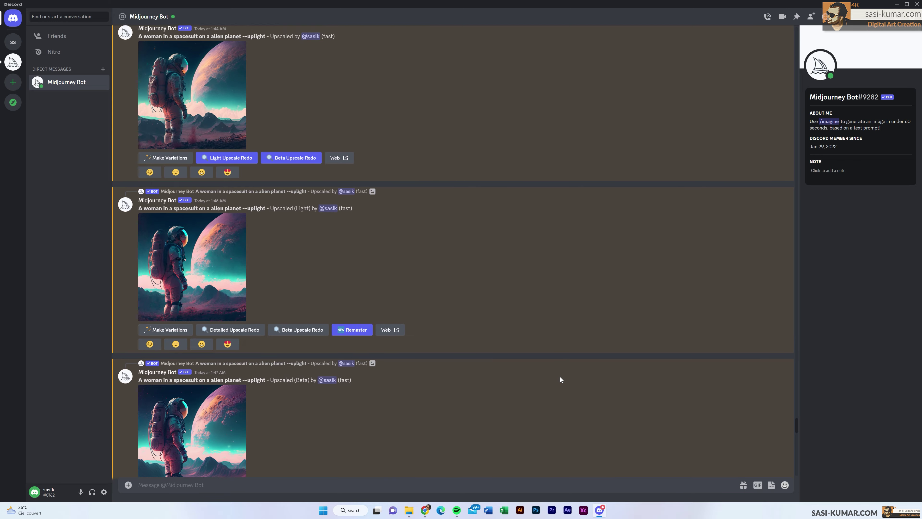
pyautogui.scroll(2, 560, 377)
pyautogui.scroll(-4, 560, 377)
pyautogui.scroll(-10, 559, 377)
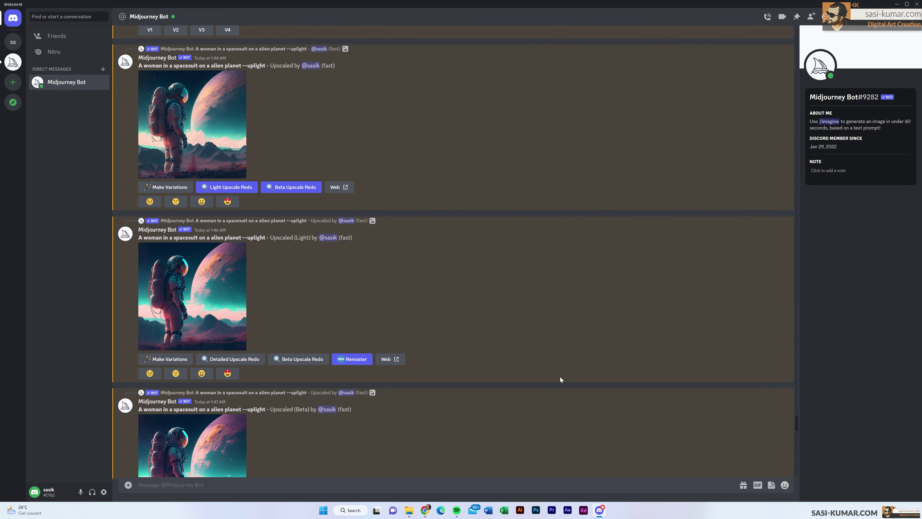